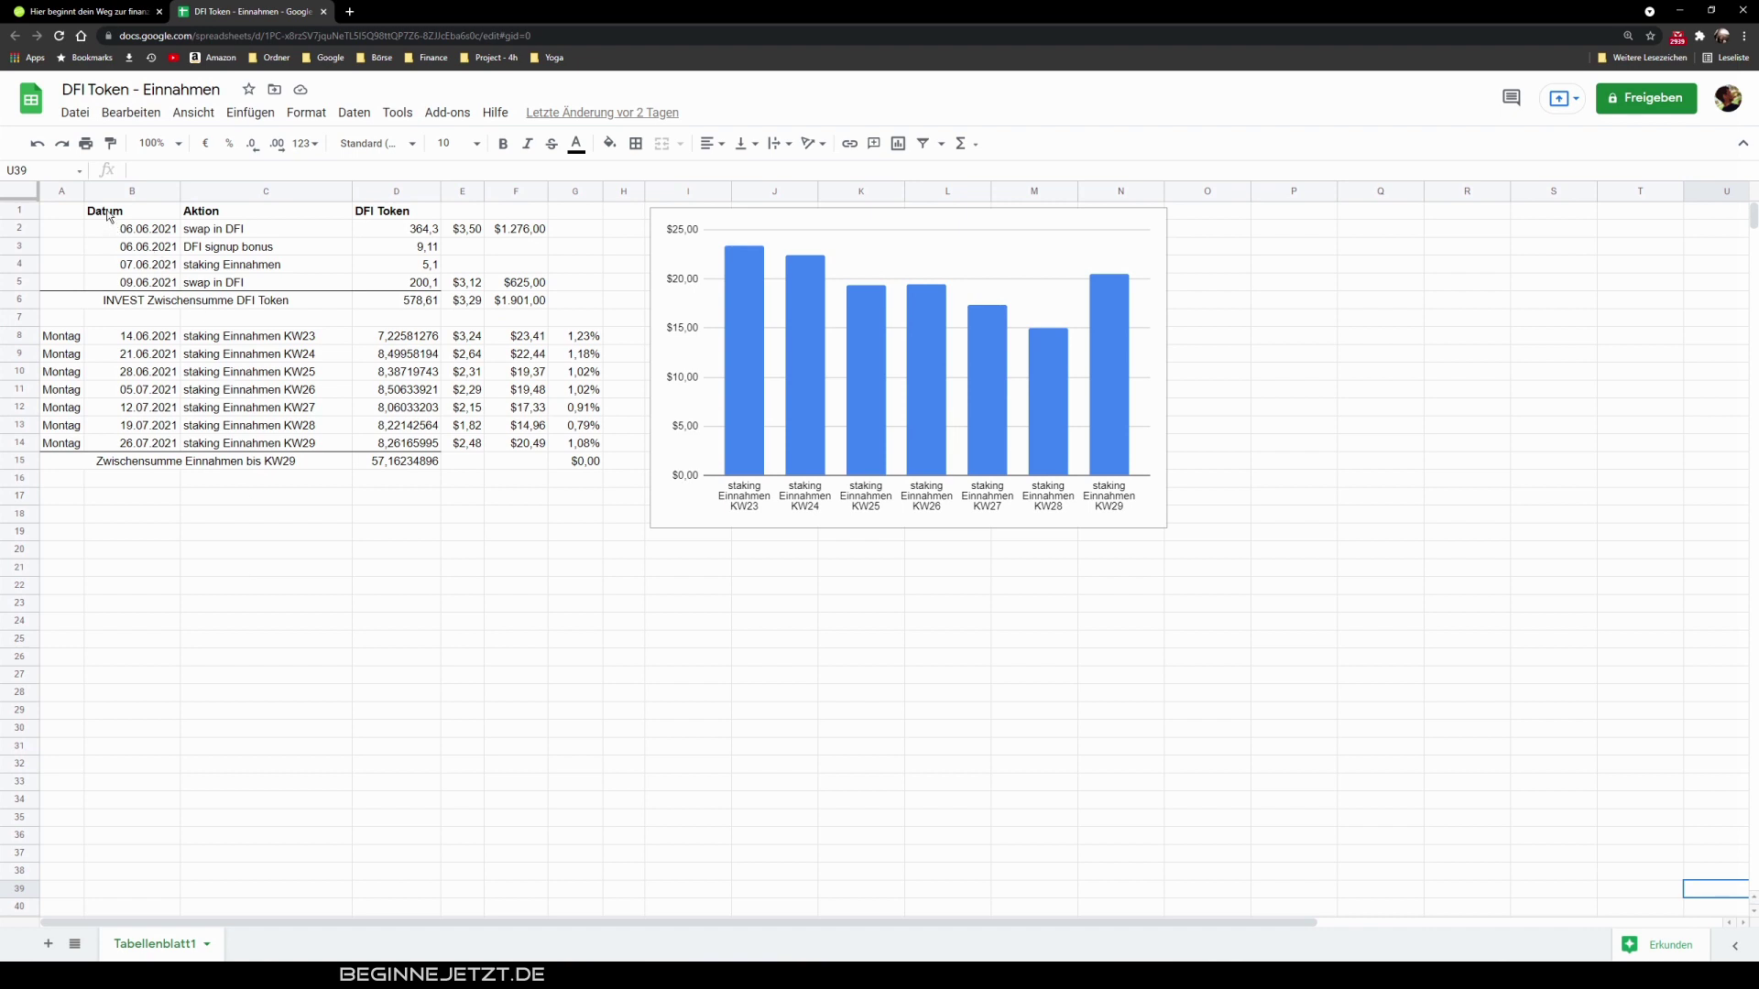
Step: Examine the investment entries in A1:D6, covering the swaps, signup bonus, first staking income and the DFI token subtotal formula
{"action": "left_click_drag", "start_coordinate": [110, 212], "coordinate": [401, 307]}
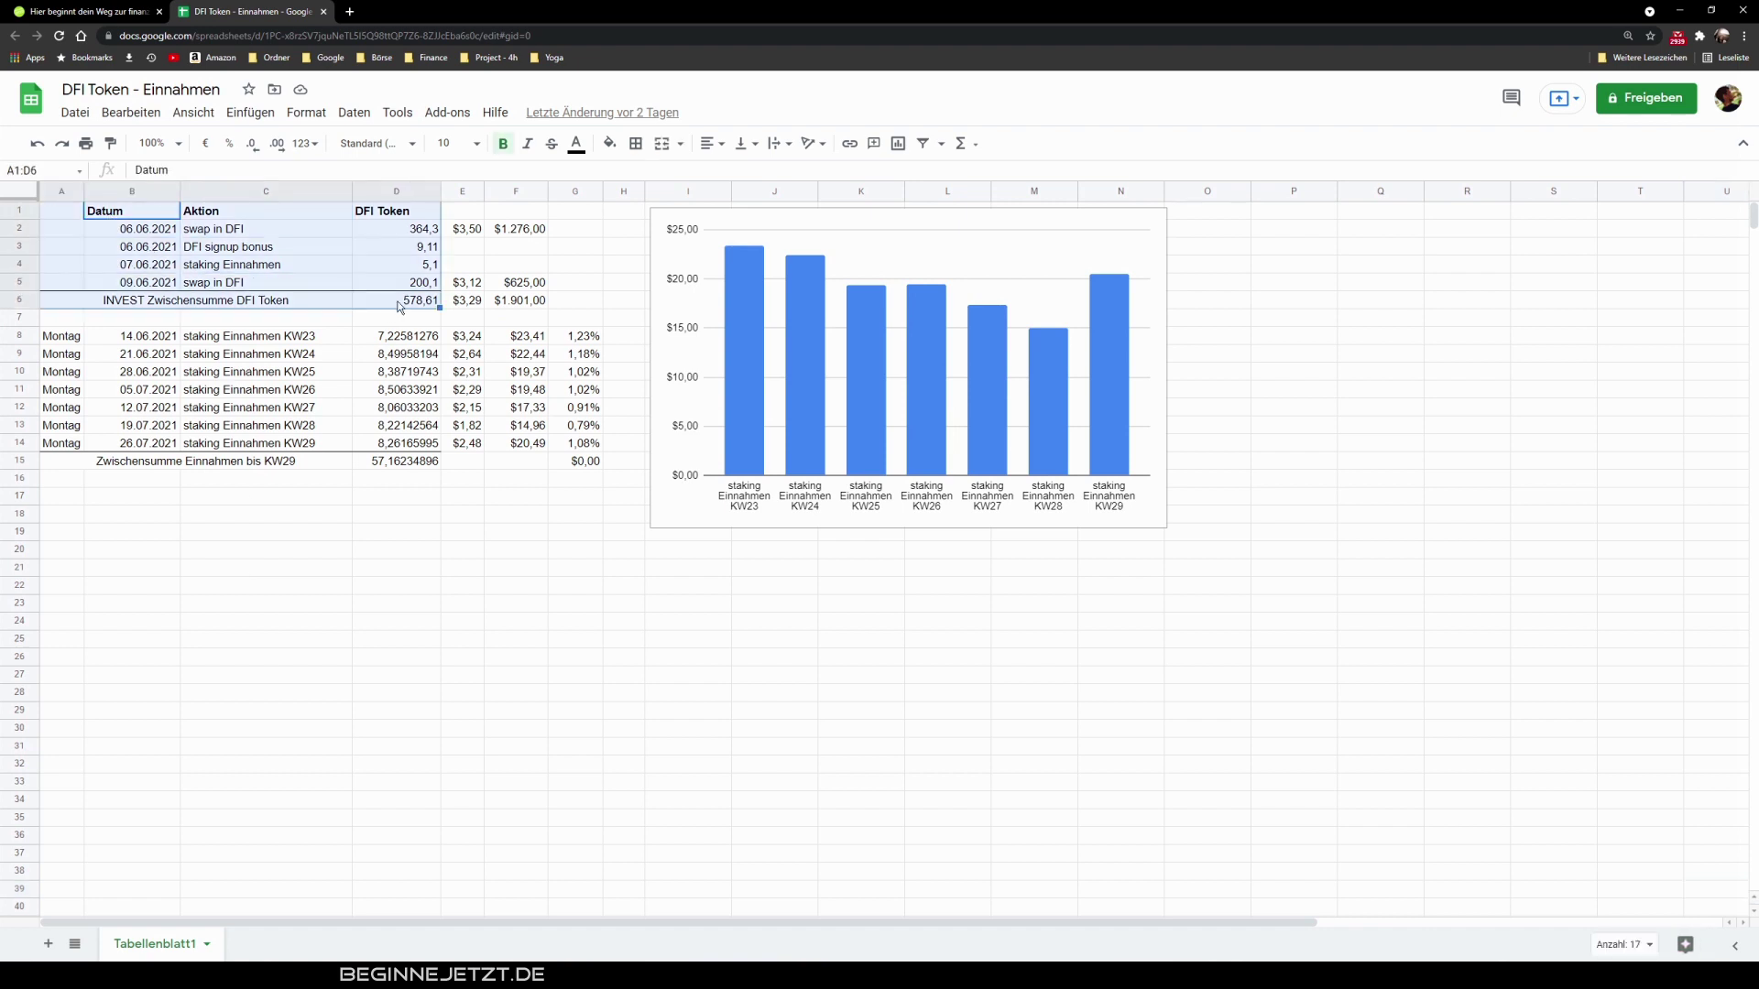
{"action": "left_click", "coordinate": [162, 247]}
{"action": "left_click", "coordinate": [251, 231]}
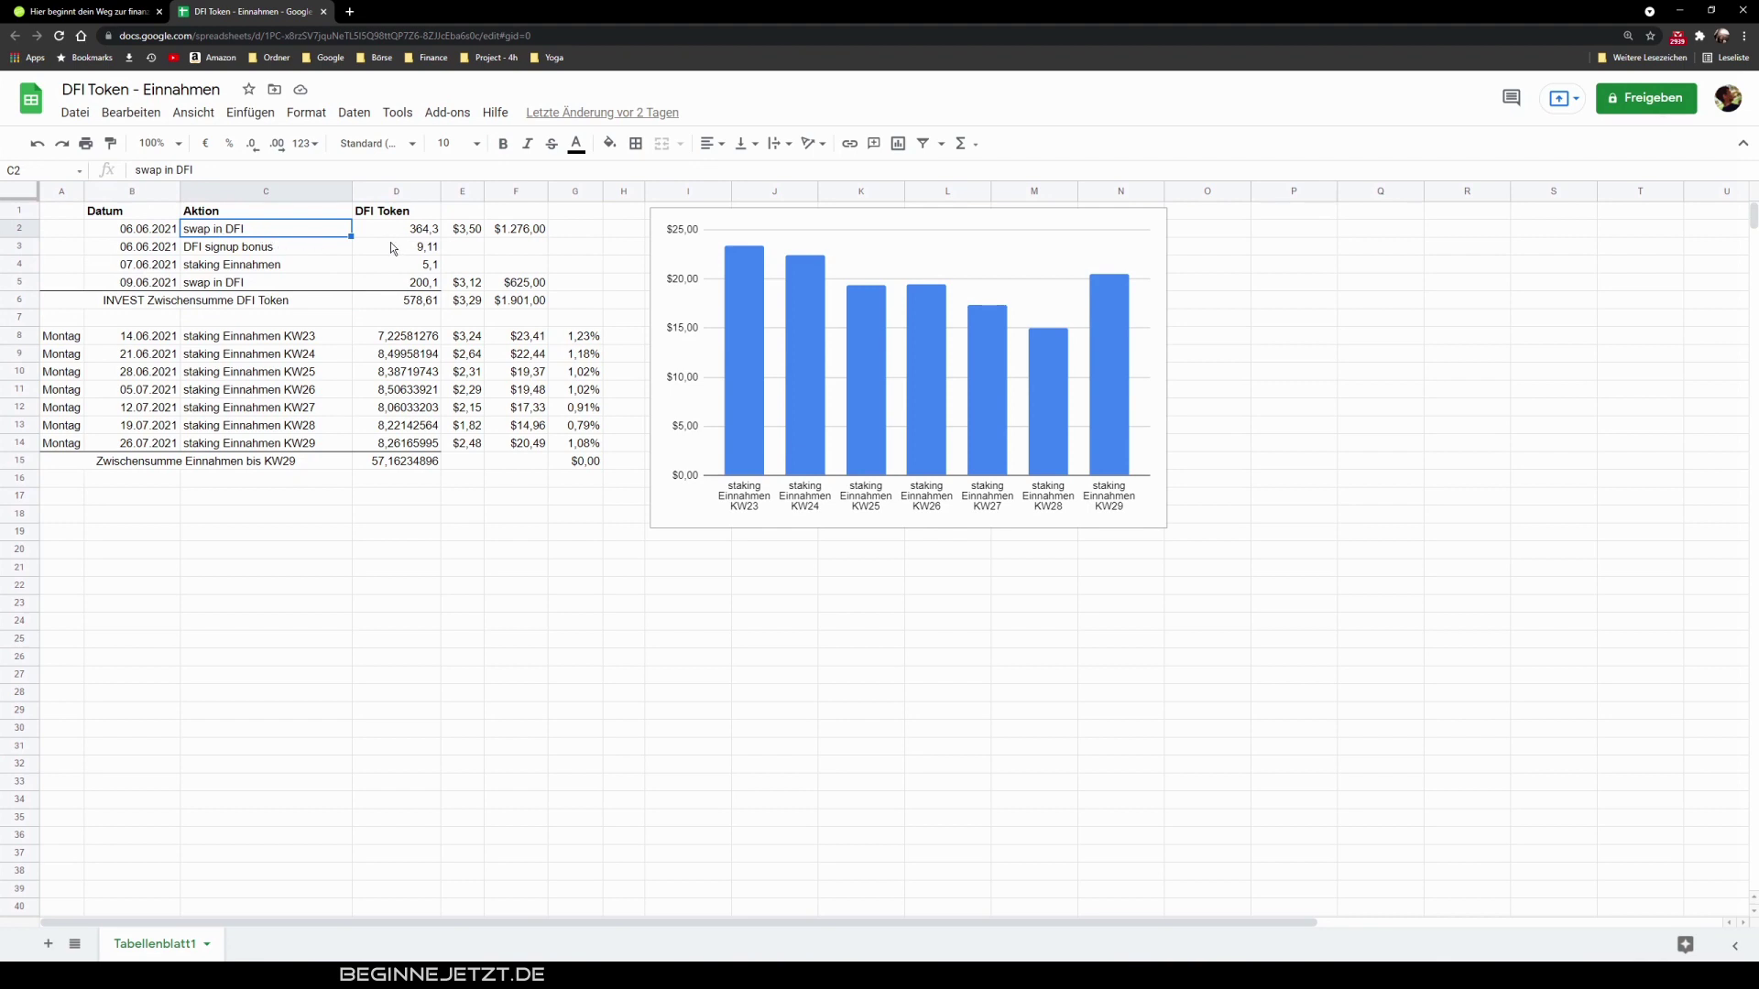
{"action": "left_click", "coordinate": [256, 284]}
{"action": "left_click", "coordinate": [174, 280]}
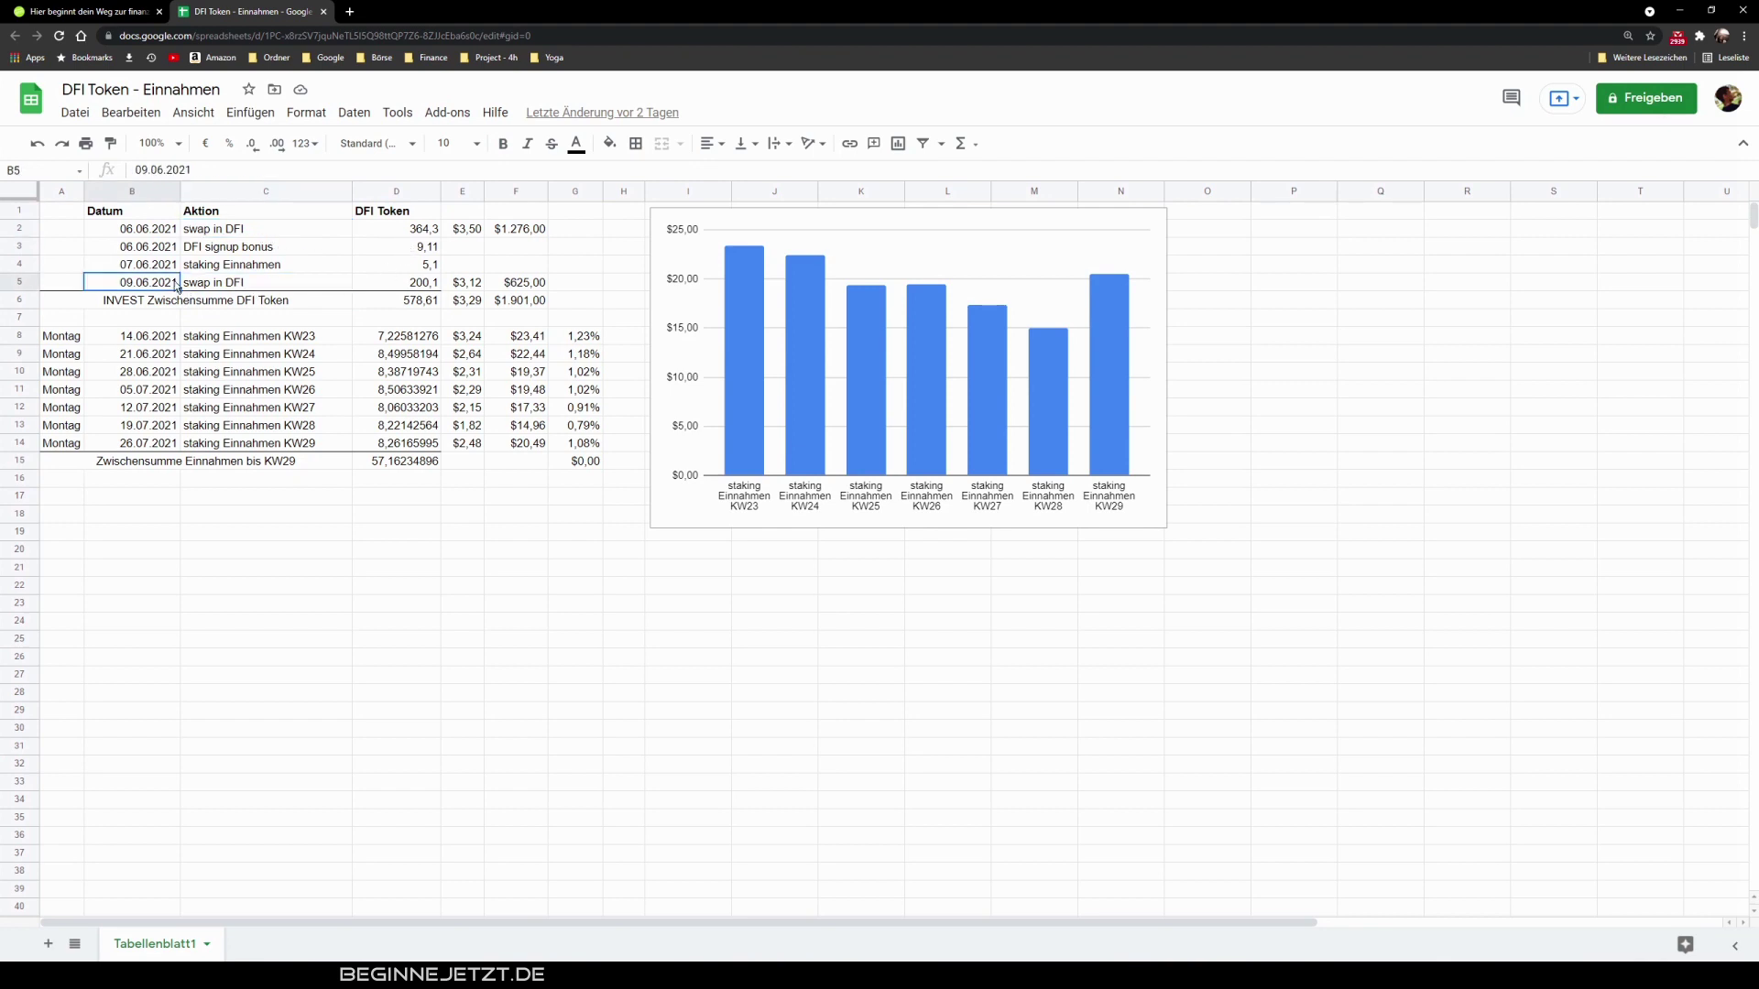
{"action": "left_click", "coordinate": [425, 283]}
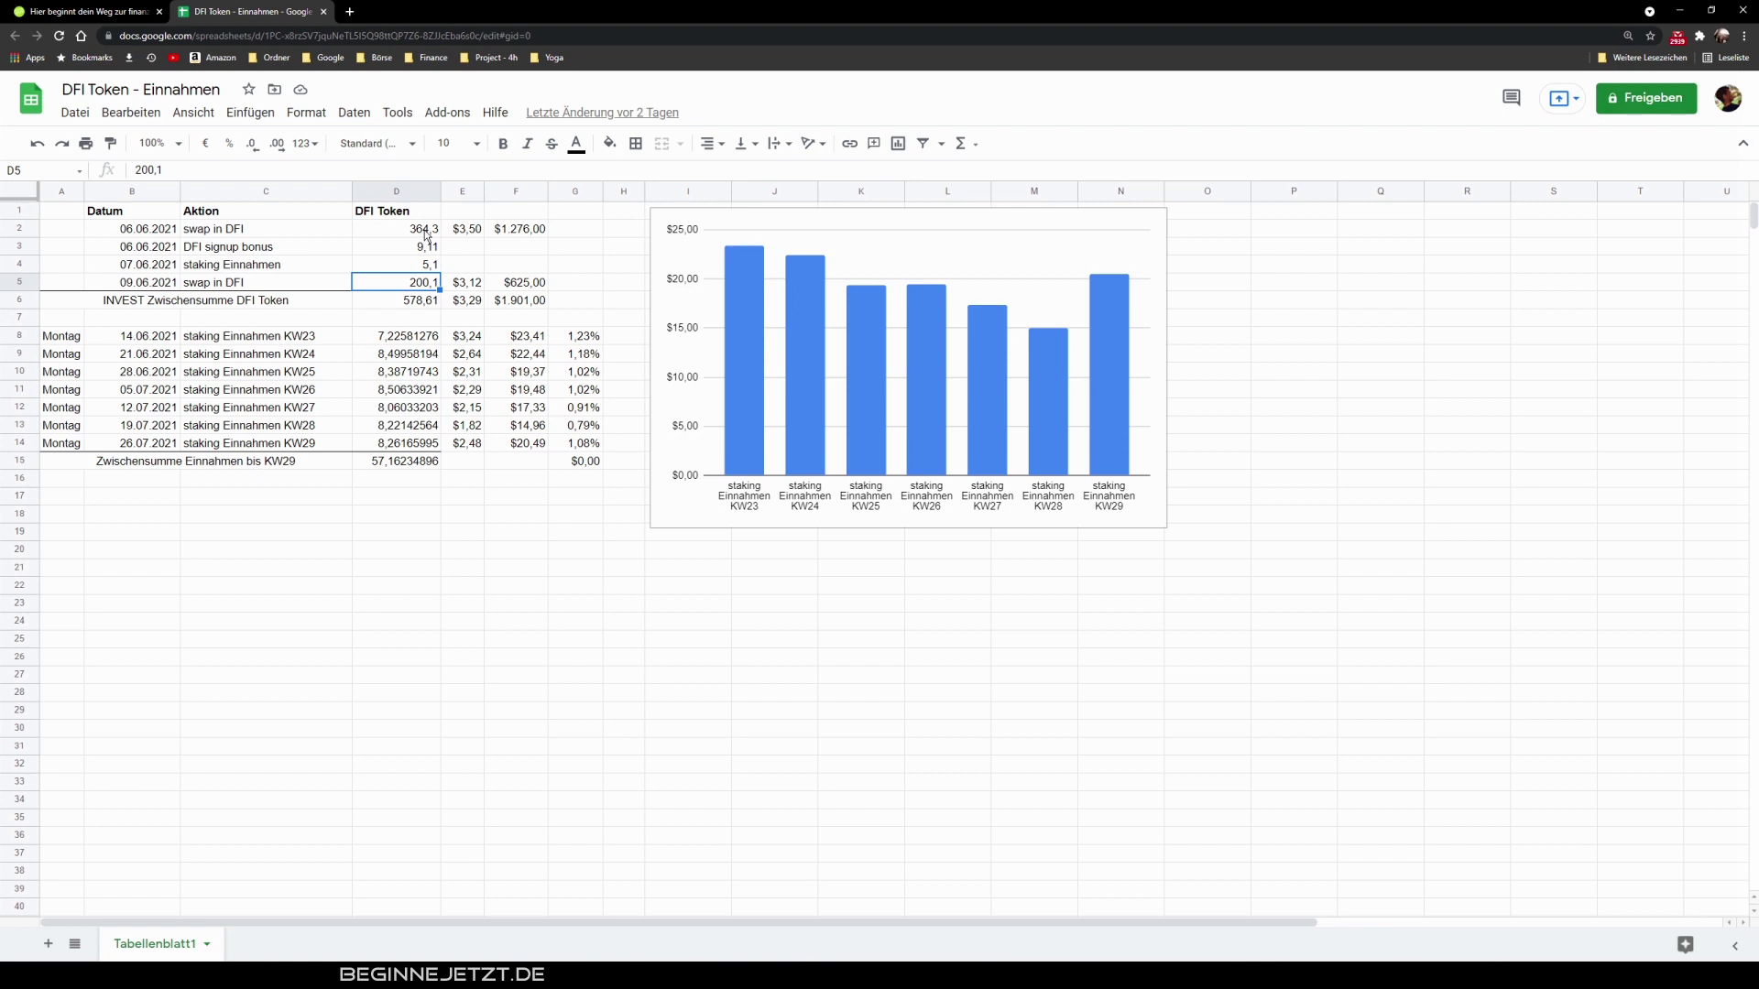
{"action": "left_click", "coordinate": [426, 236], "text": "ctrl"}
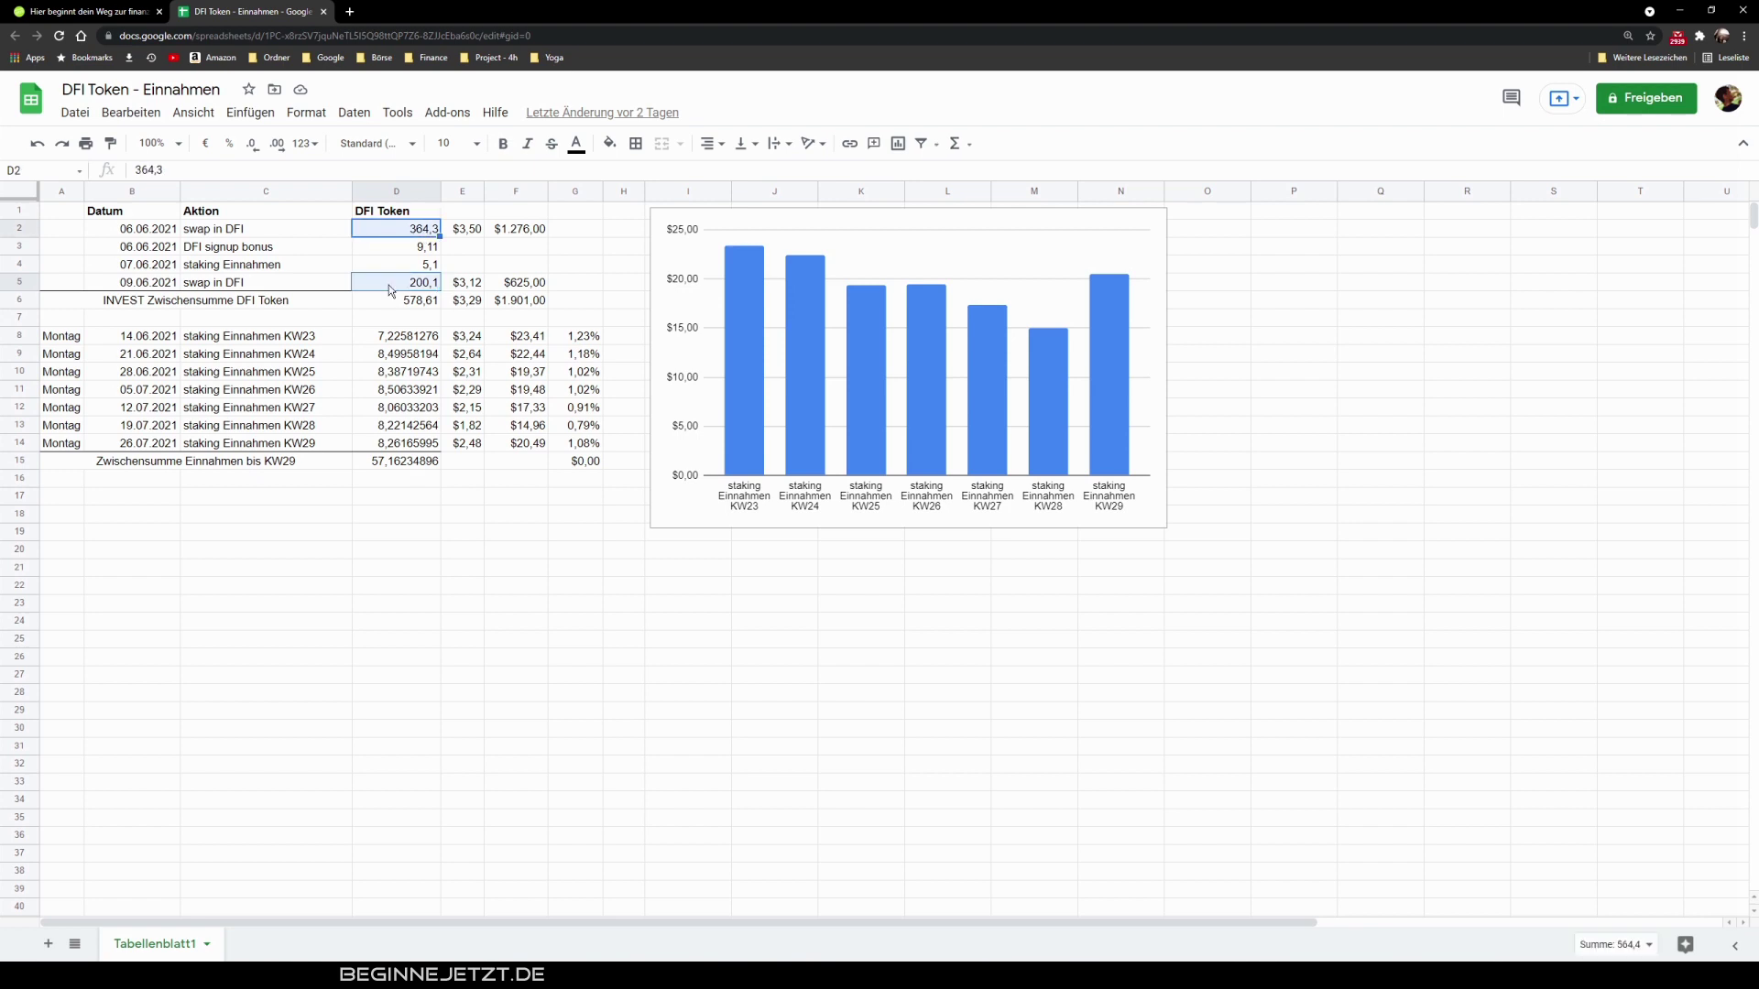
{"action": "left_click_drag", "start_coordinate": [426, 249], "coordinate": [428, 266]}
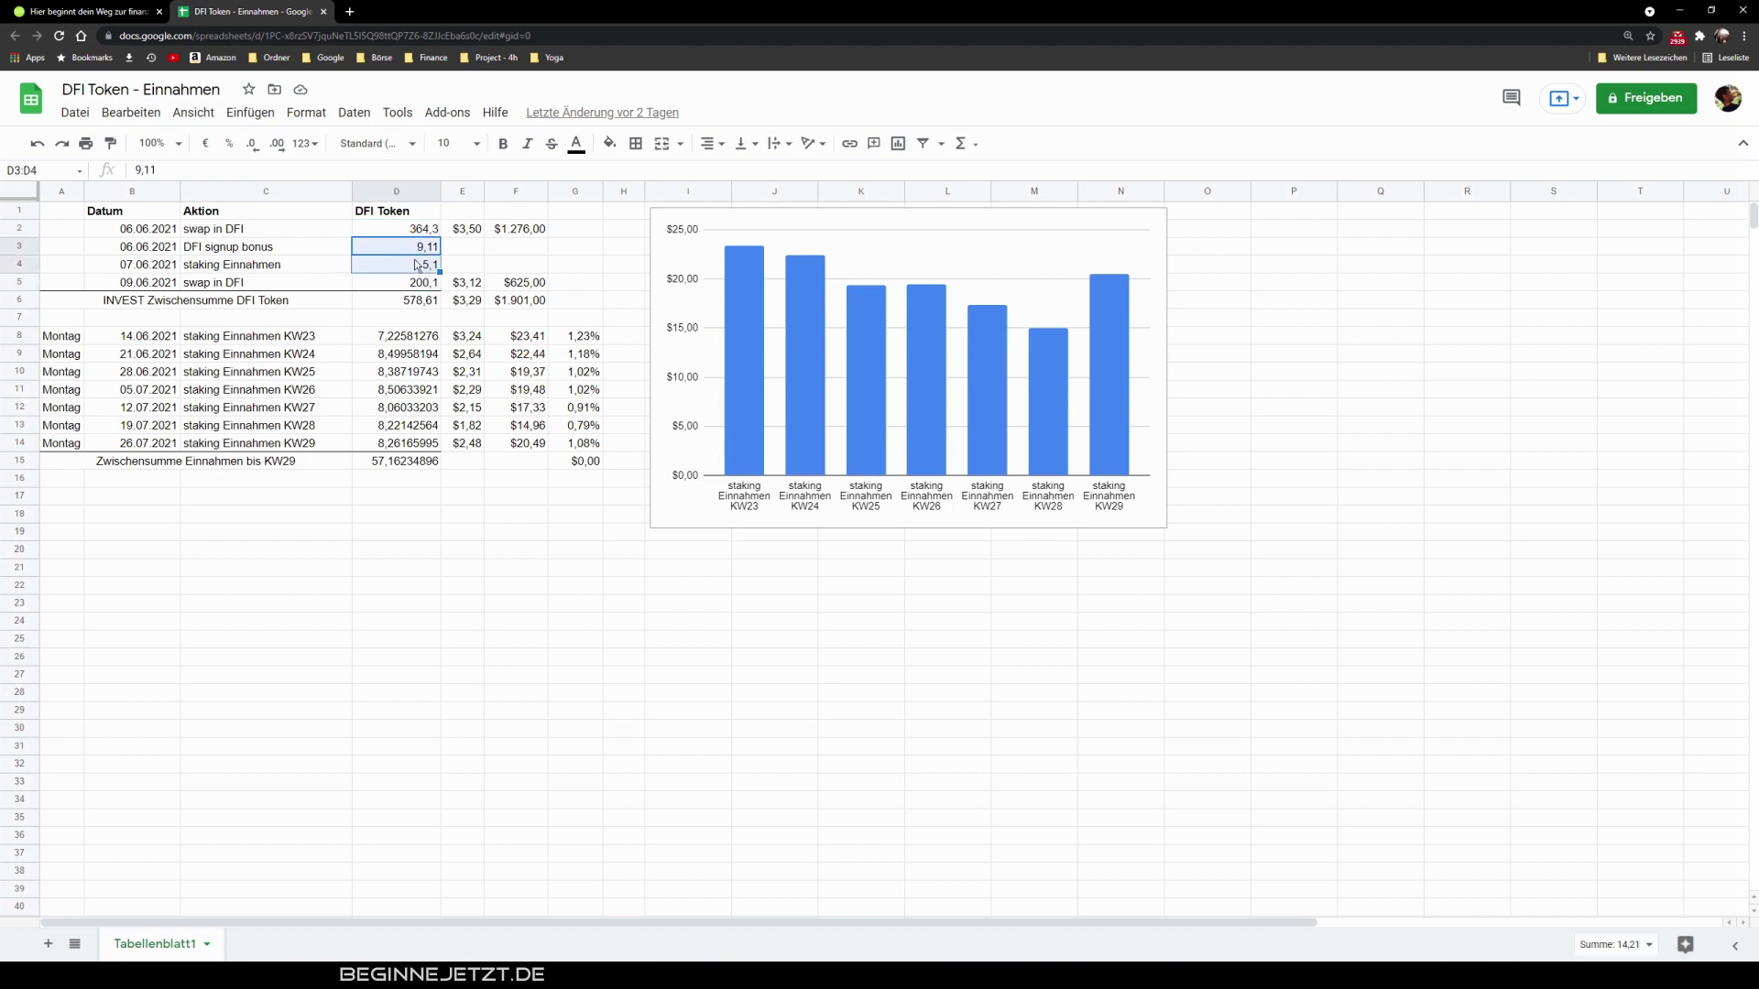
{"action": "left_click", "coordinate": [415, 262]}
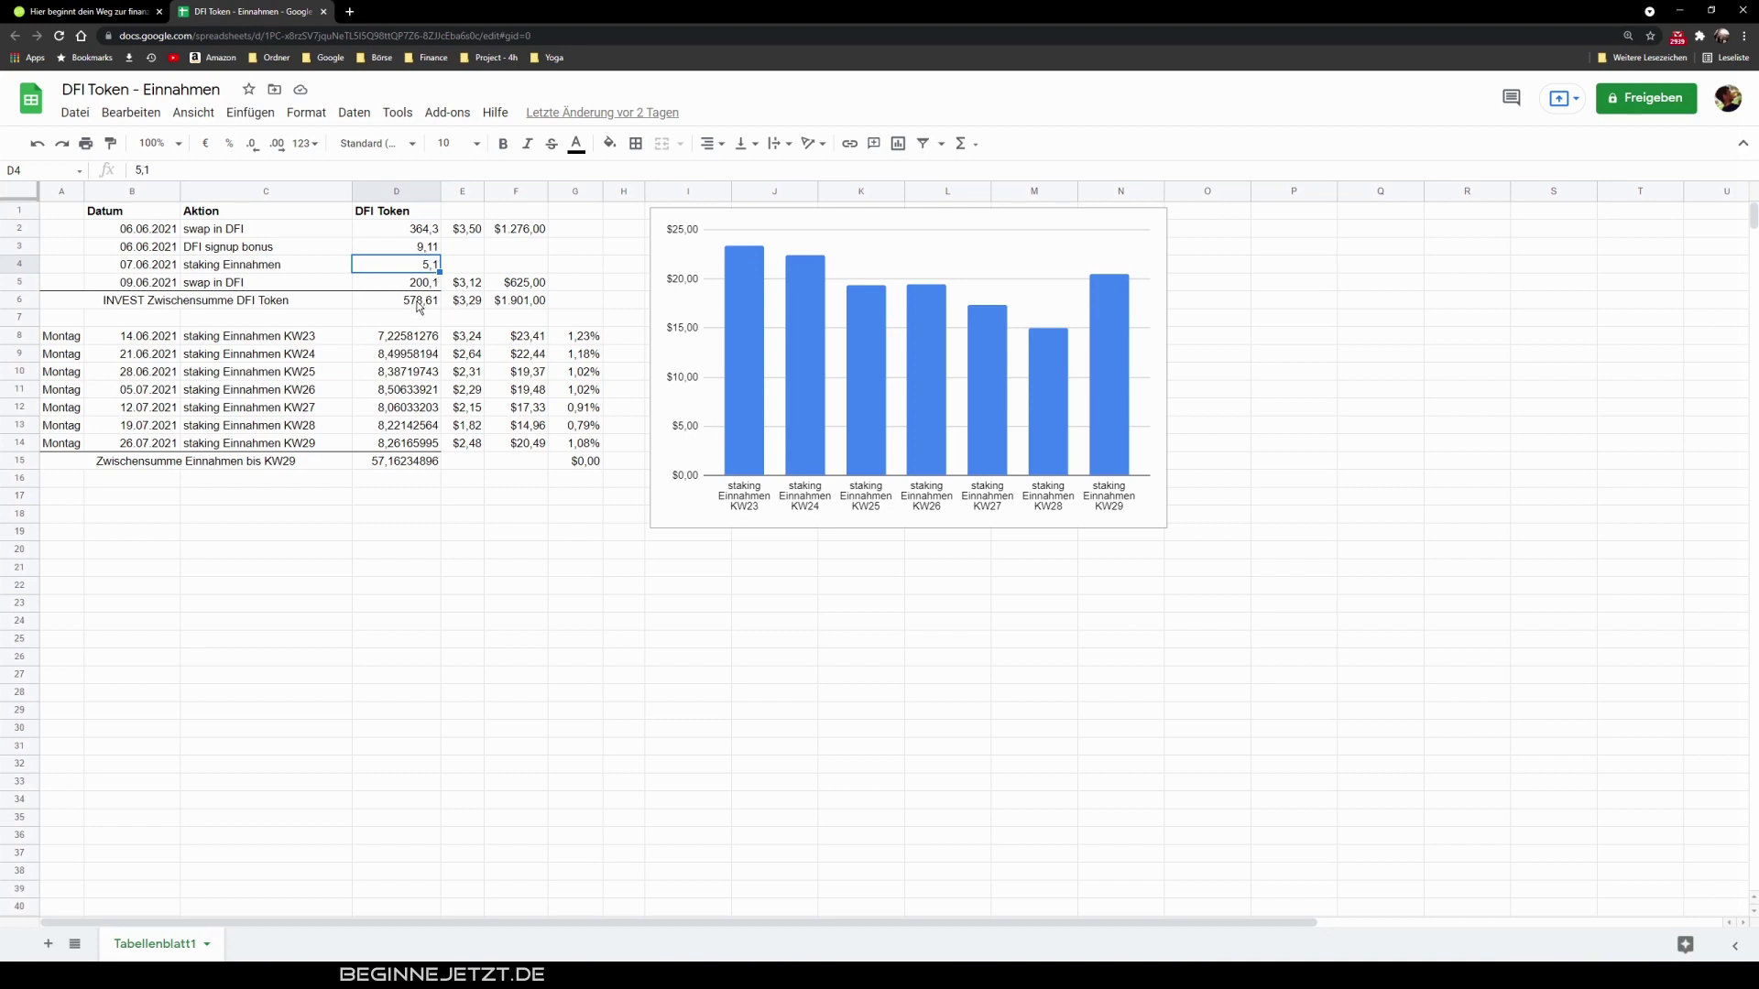
{"action": "left_click", "coordinate": [419, 306]}
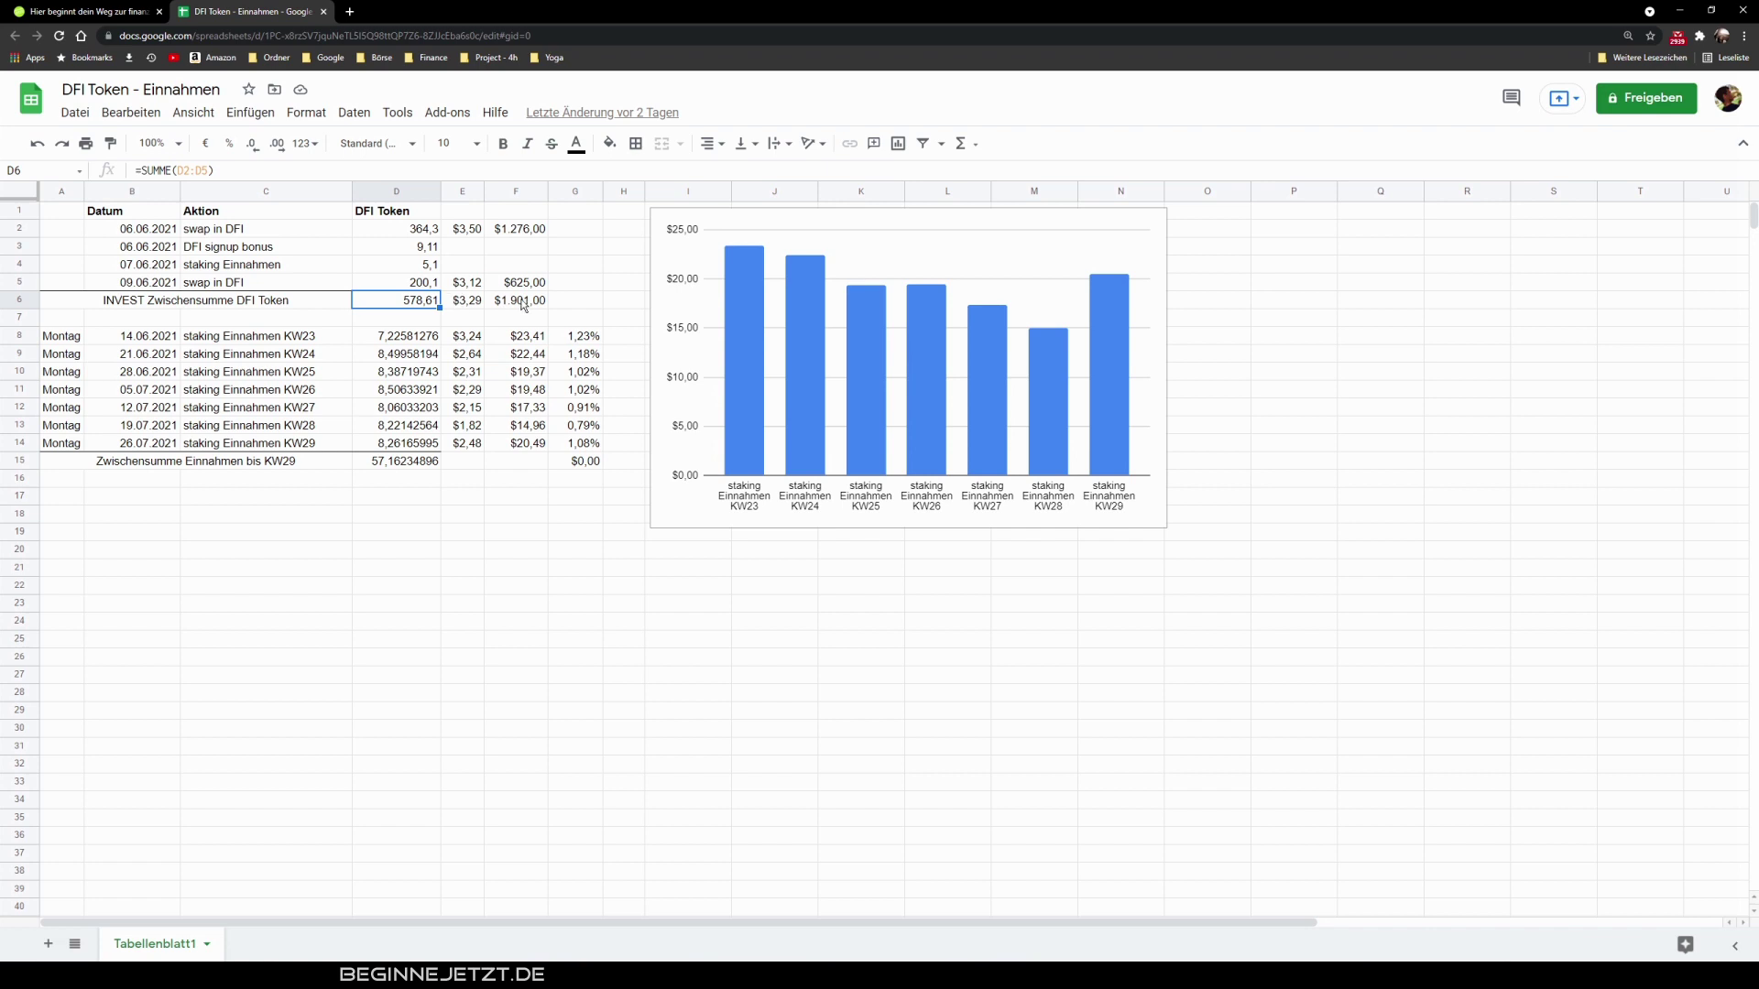
Step: Examine the weekly Monday staking entries from KW23 to KW29, including their dates and DFI token amounts in column D
{"action": "left_click", "coordinate": [322, 325]}
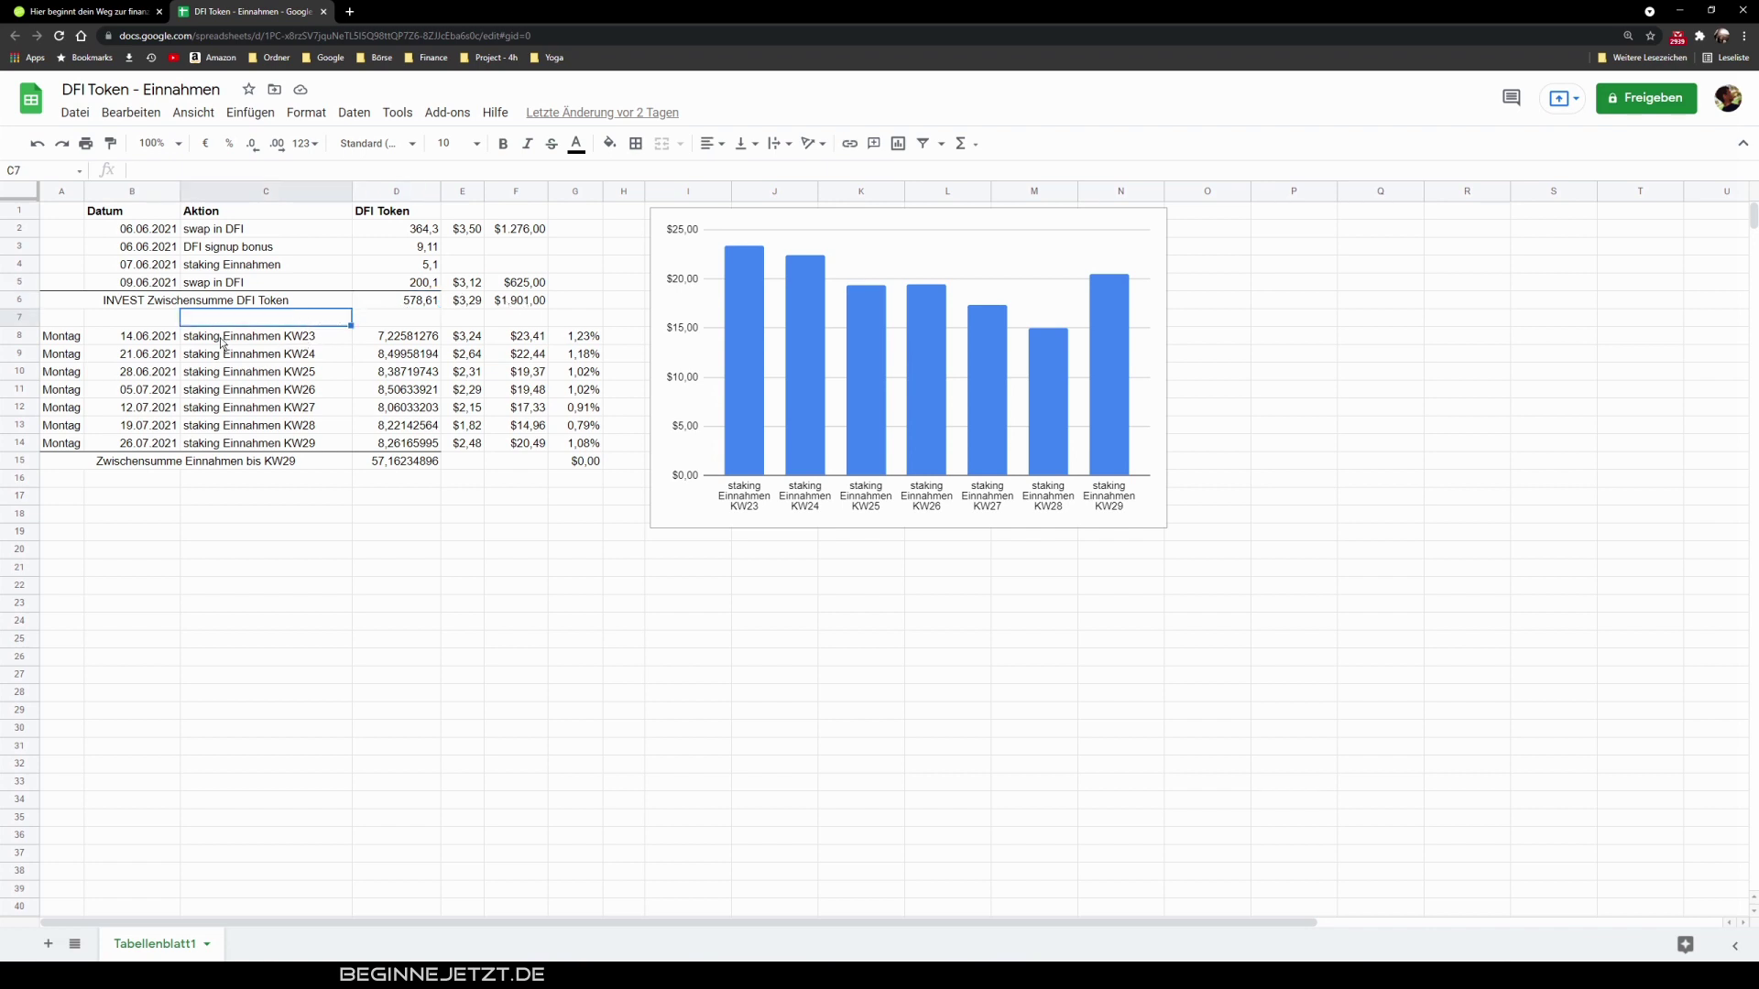
{"action": "left_click", "coordinate": [66, 339]}
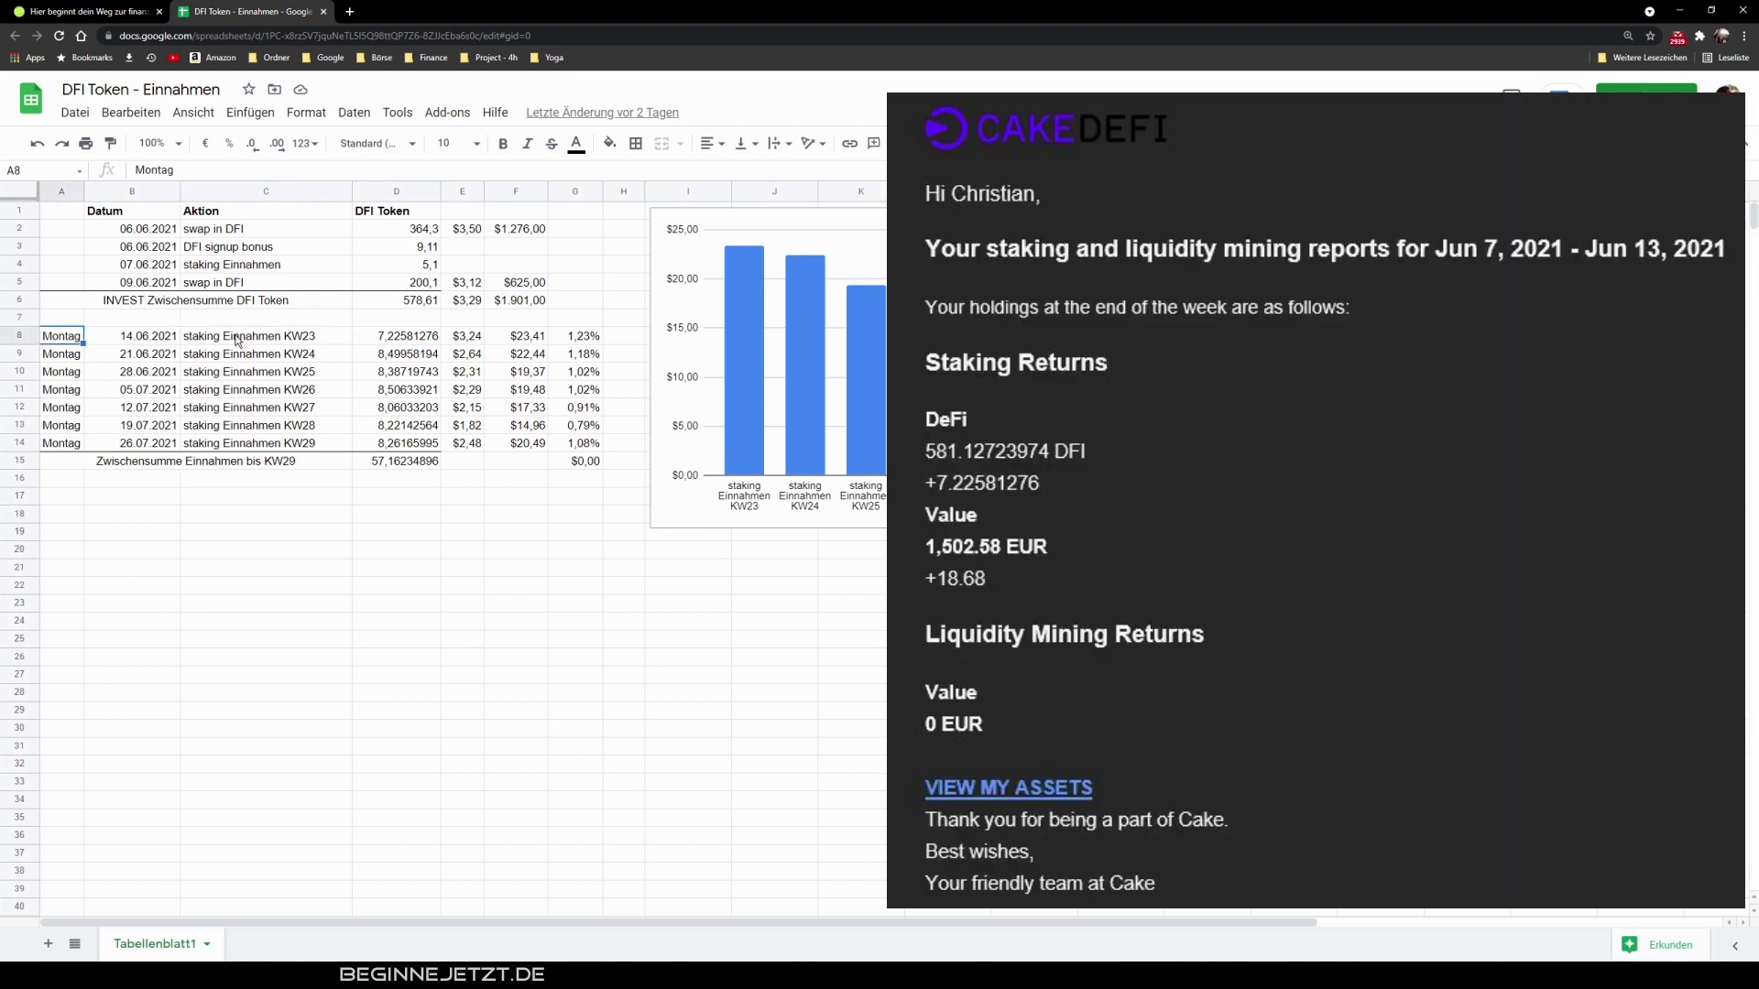
{"action": "left_click", "coordinate": [147, 337]}
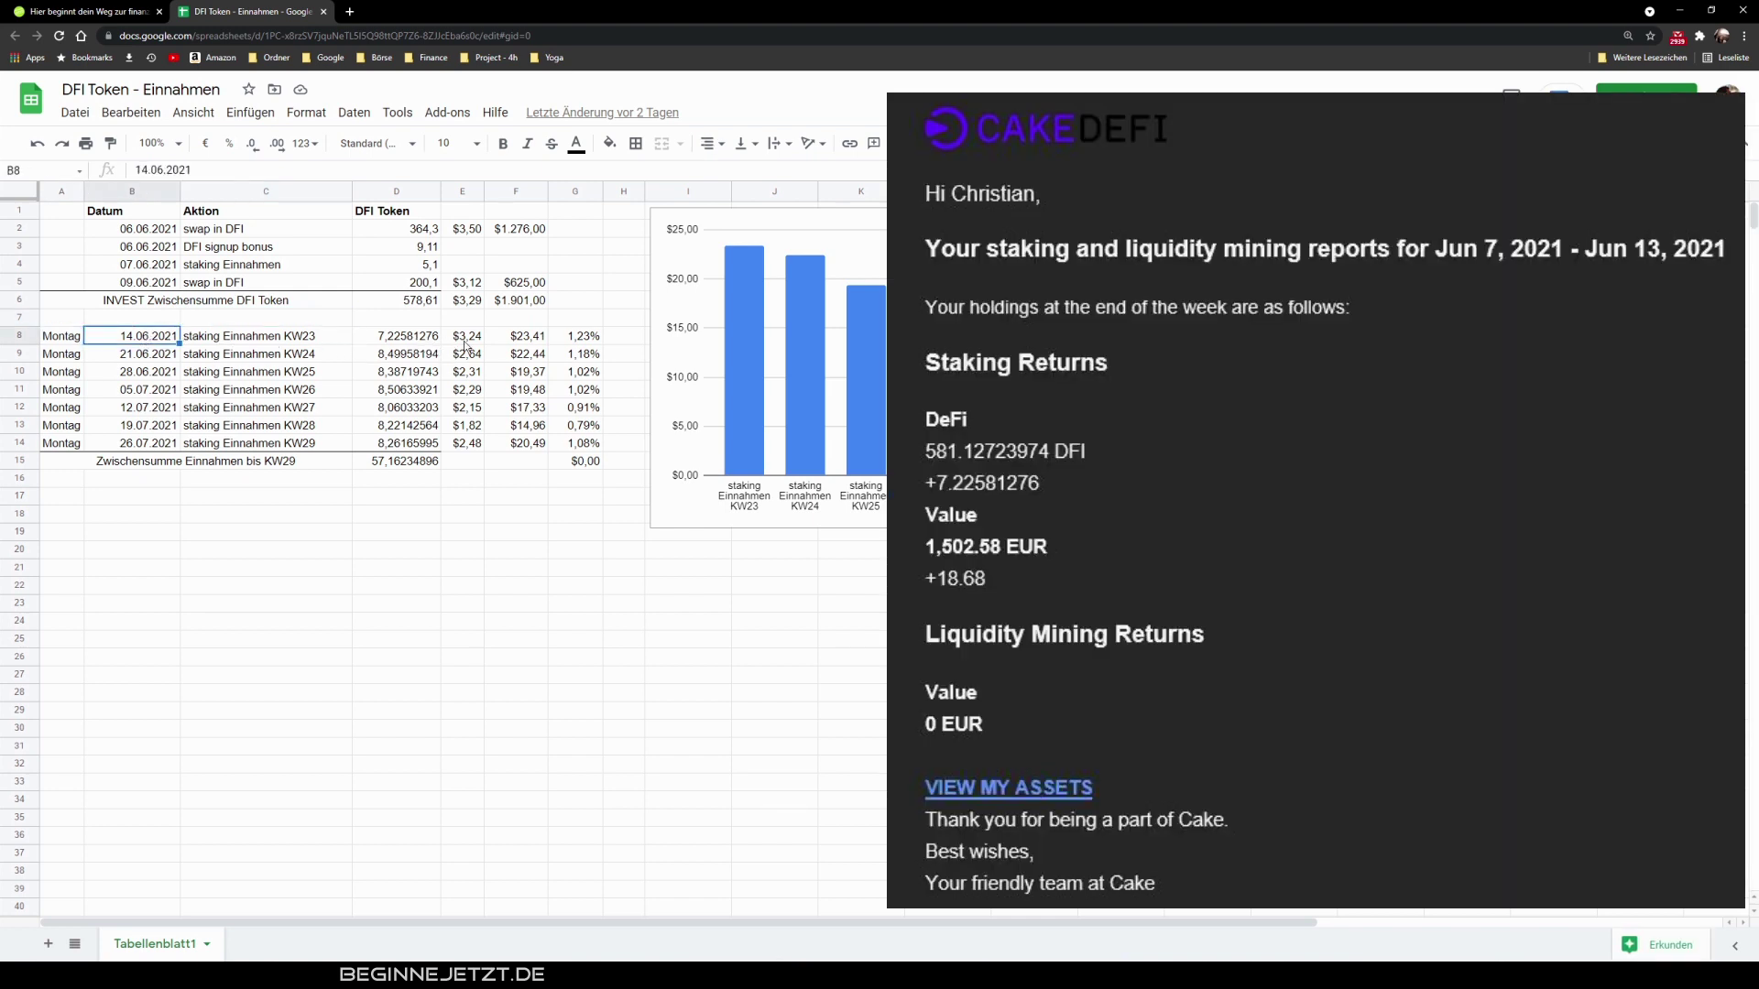
{"action": "left_click", "coordinate": [417, 339]}
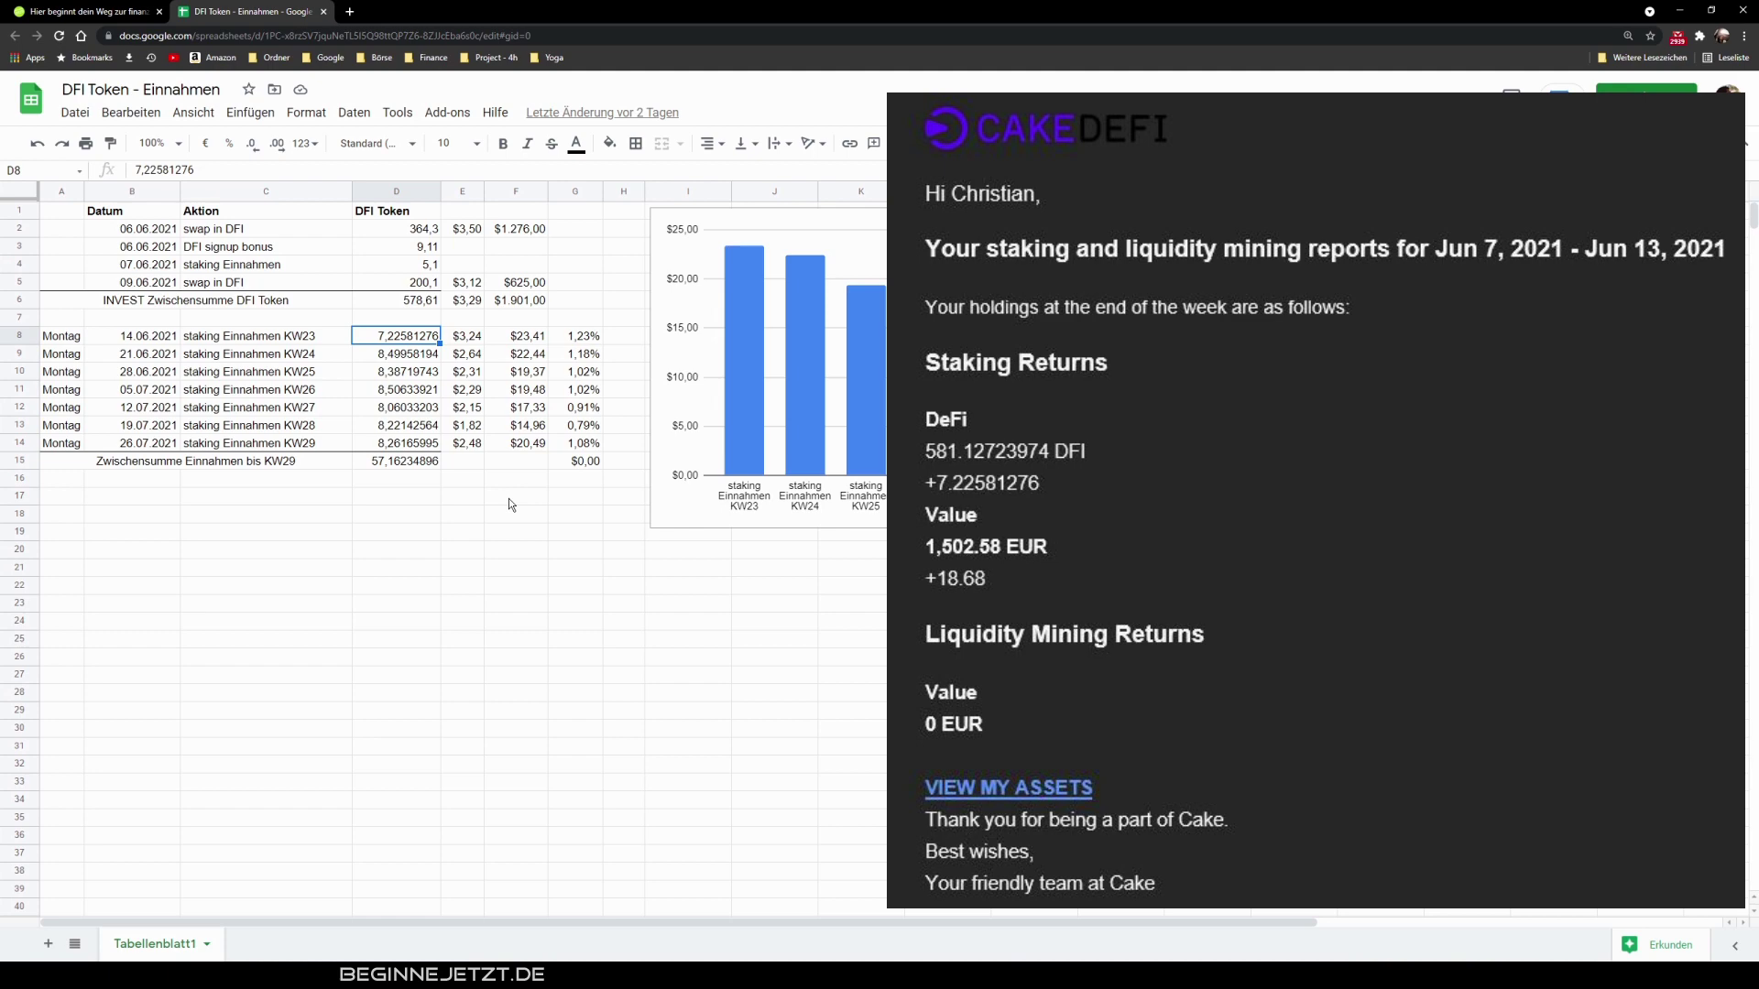
{"action": "left_click", "coordinate": [418, 361]}
{"action": "left_click", "coordinate": [408, 373]}
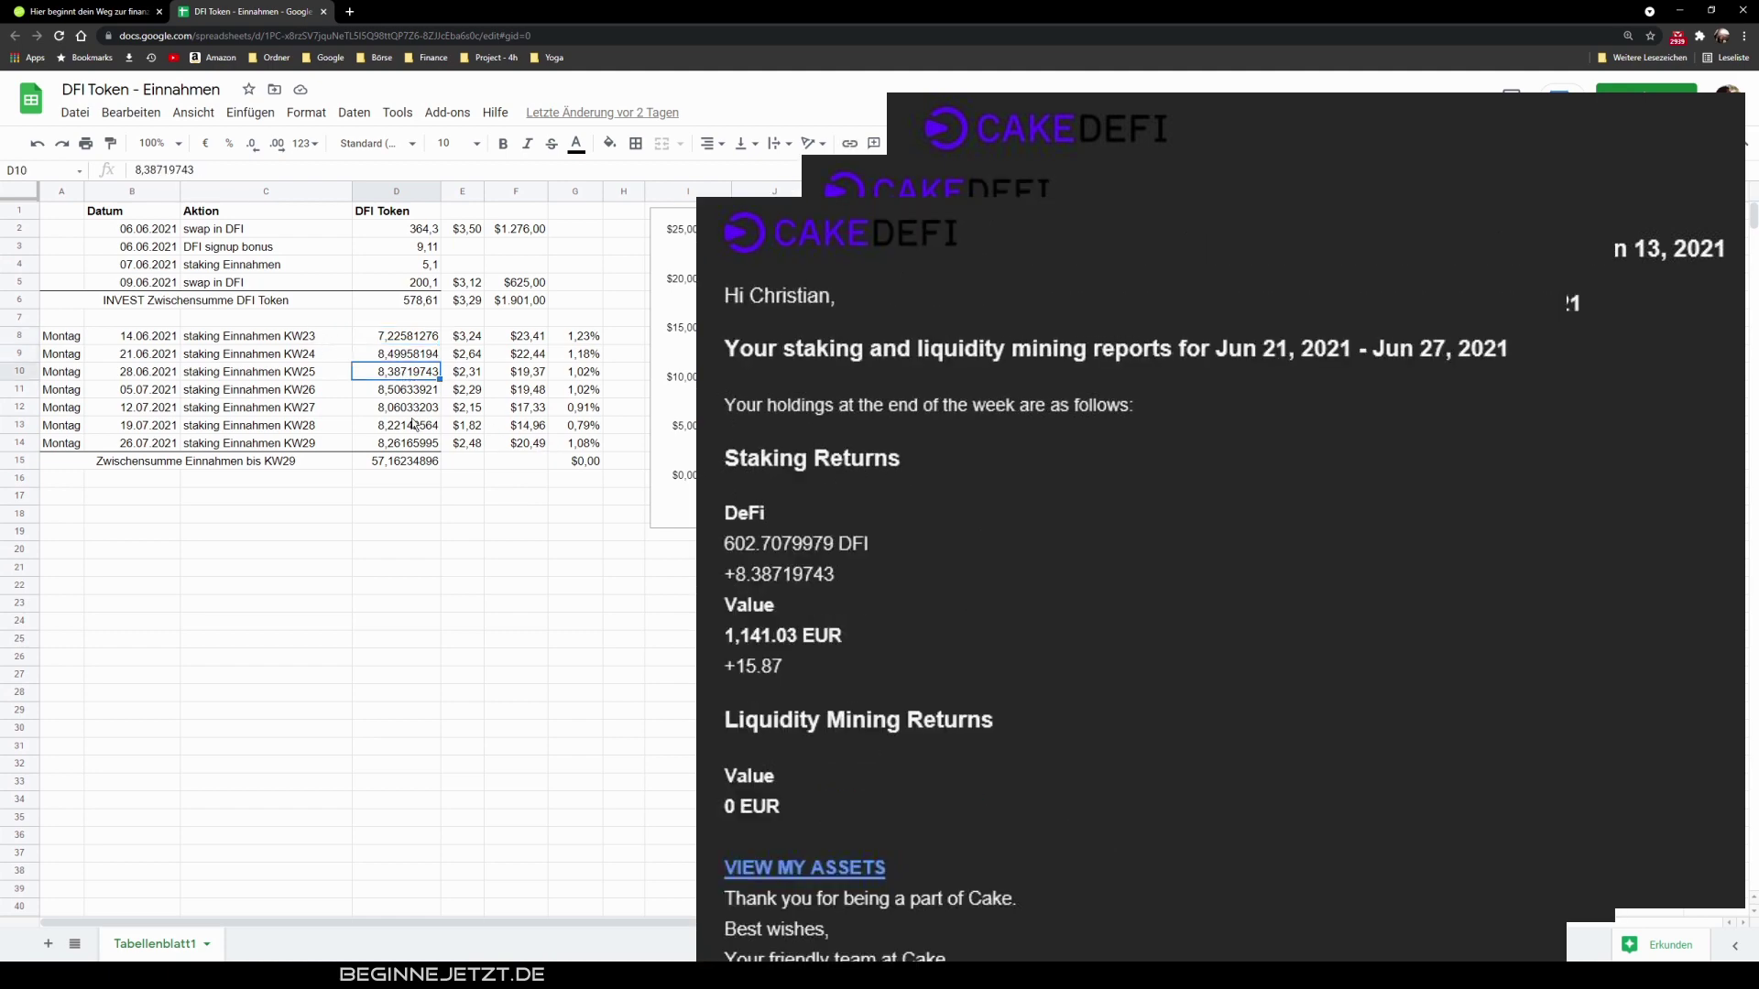
{"action": "left_click", "coordinate": [410, 392]}
{"action": "left_click", "coordinate": [414, 444], "text": "shift"}
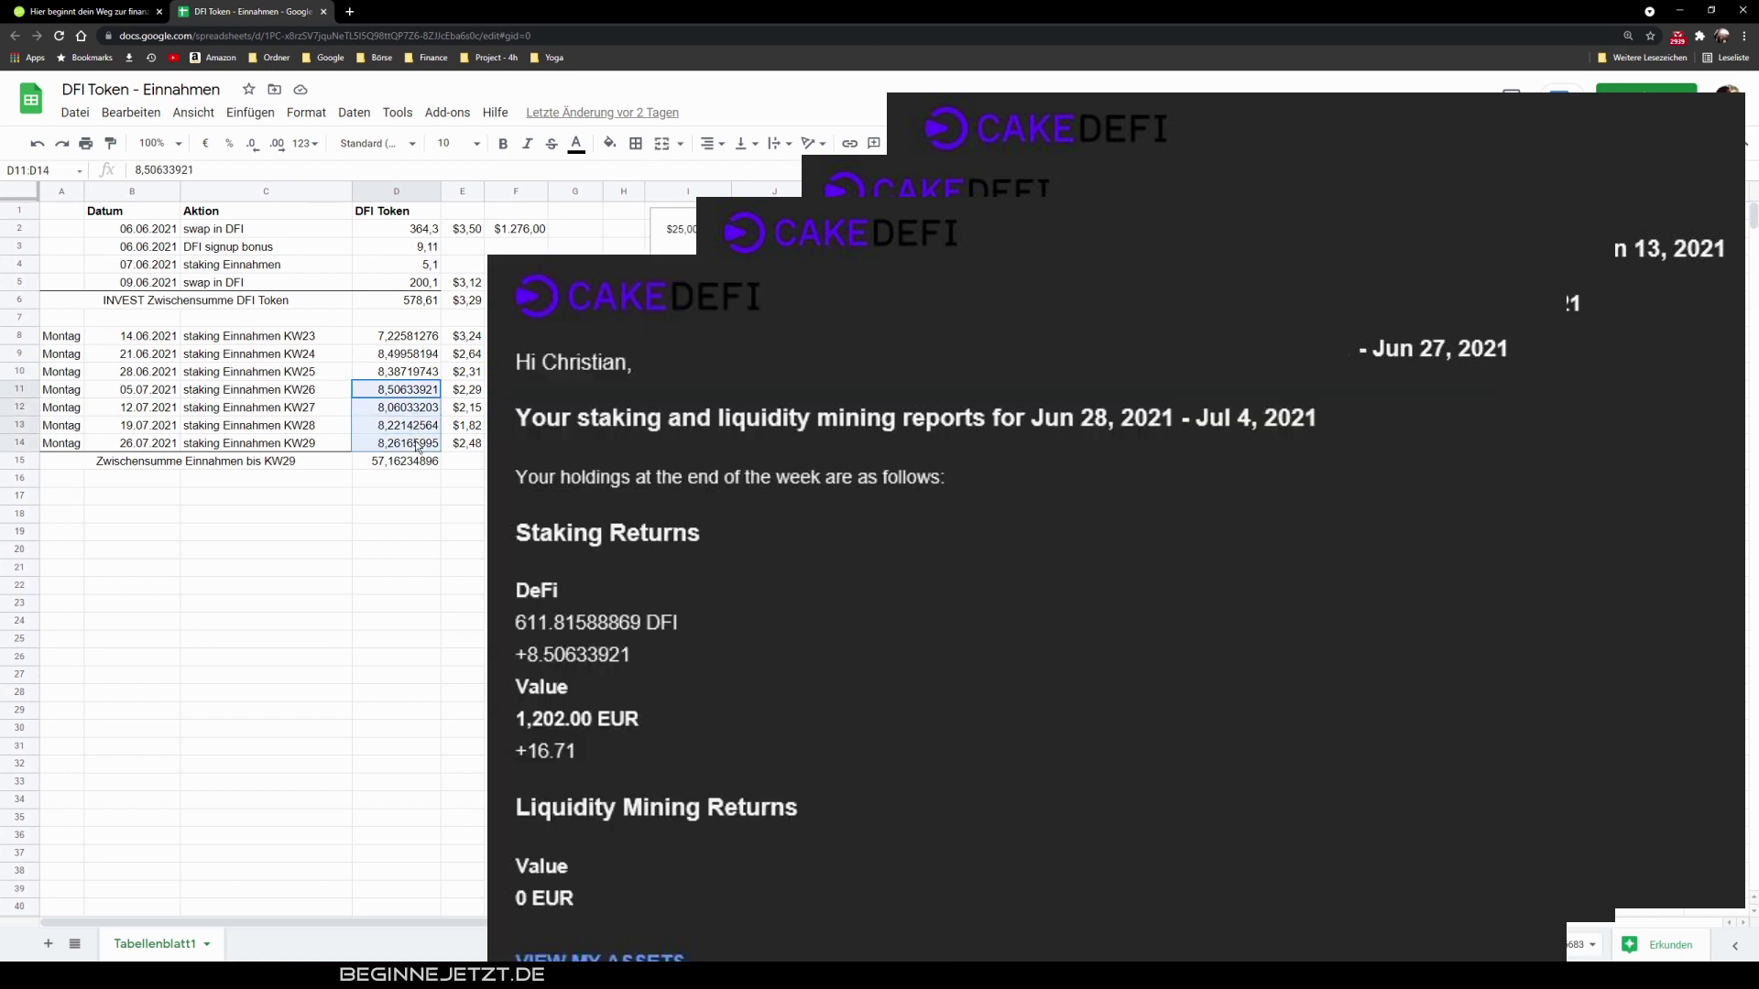
{"action": "left_click", "coordinate": [434, 529]}
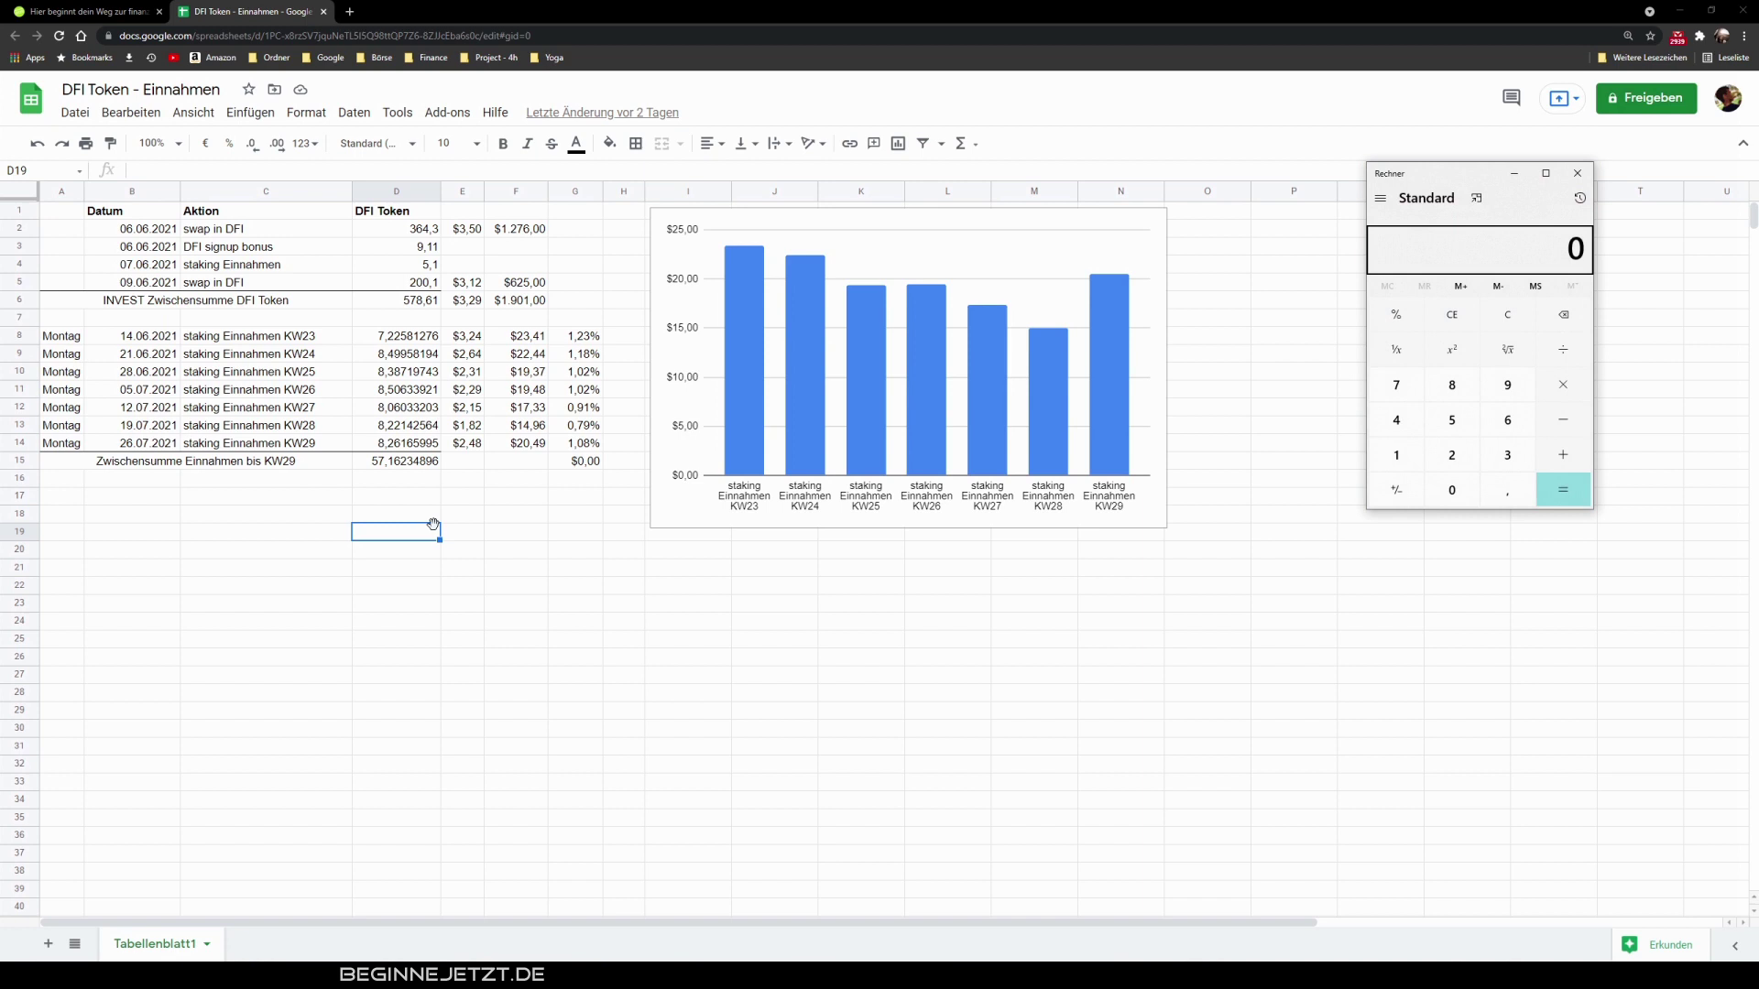
Step: Calculate the average weekly staking income as 57/7 in the calculator, and close the calculator when finished
{"action": "type", "text": "57/7"}
{"action": "key", "text": "Return"}
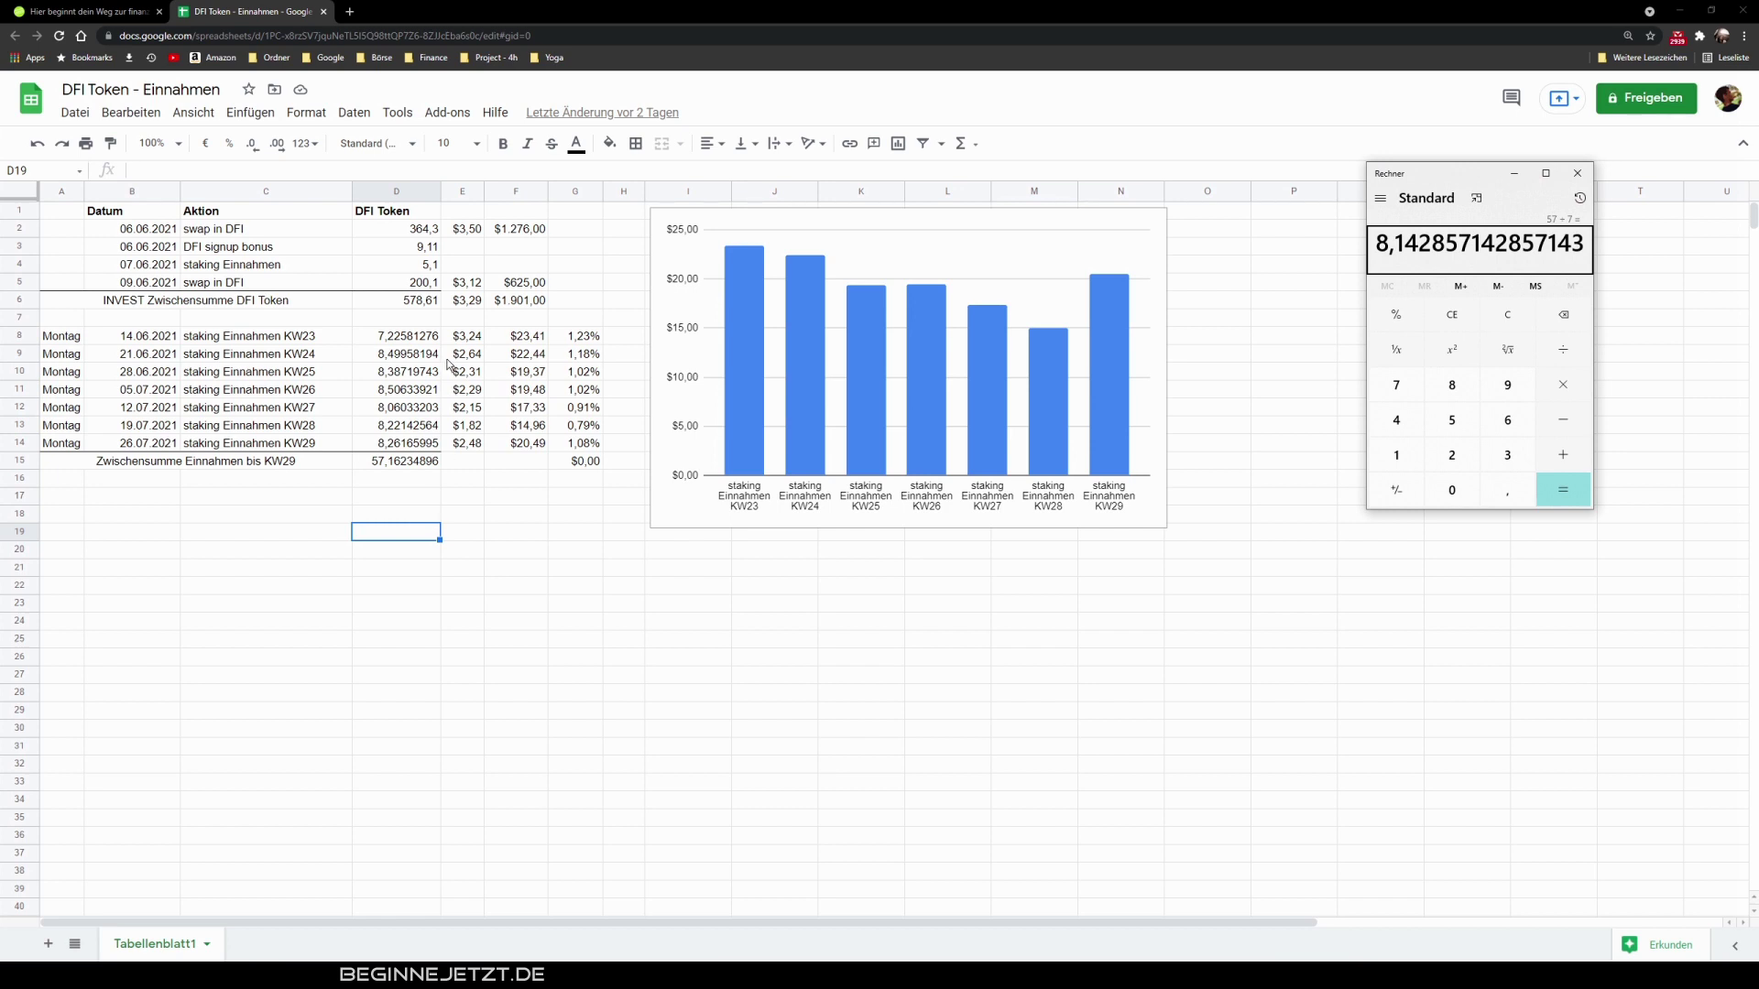
{"action": "key", "text": "alt+Tab"}
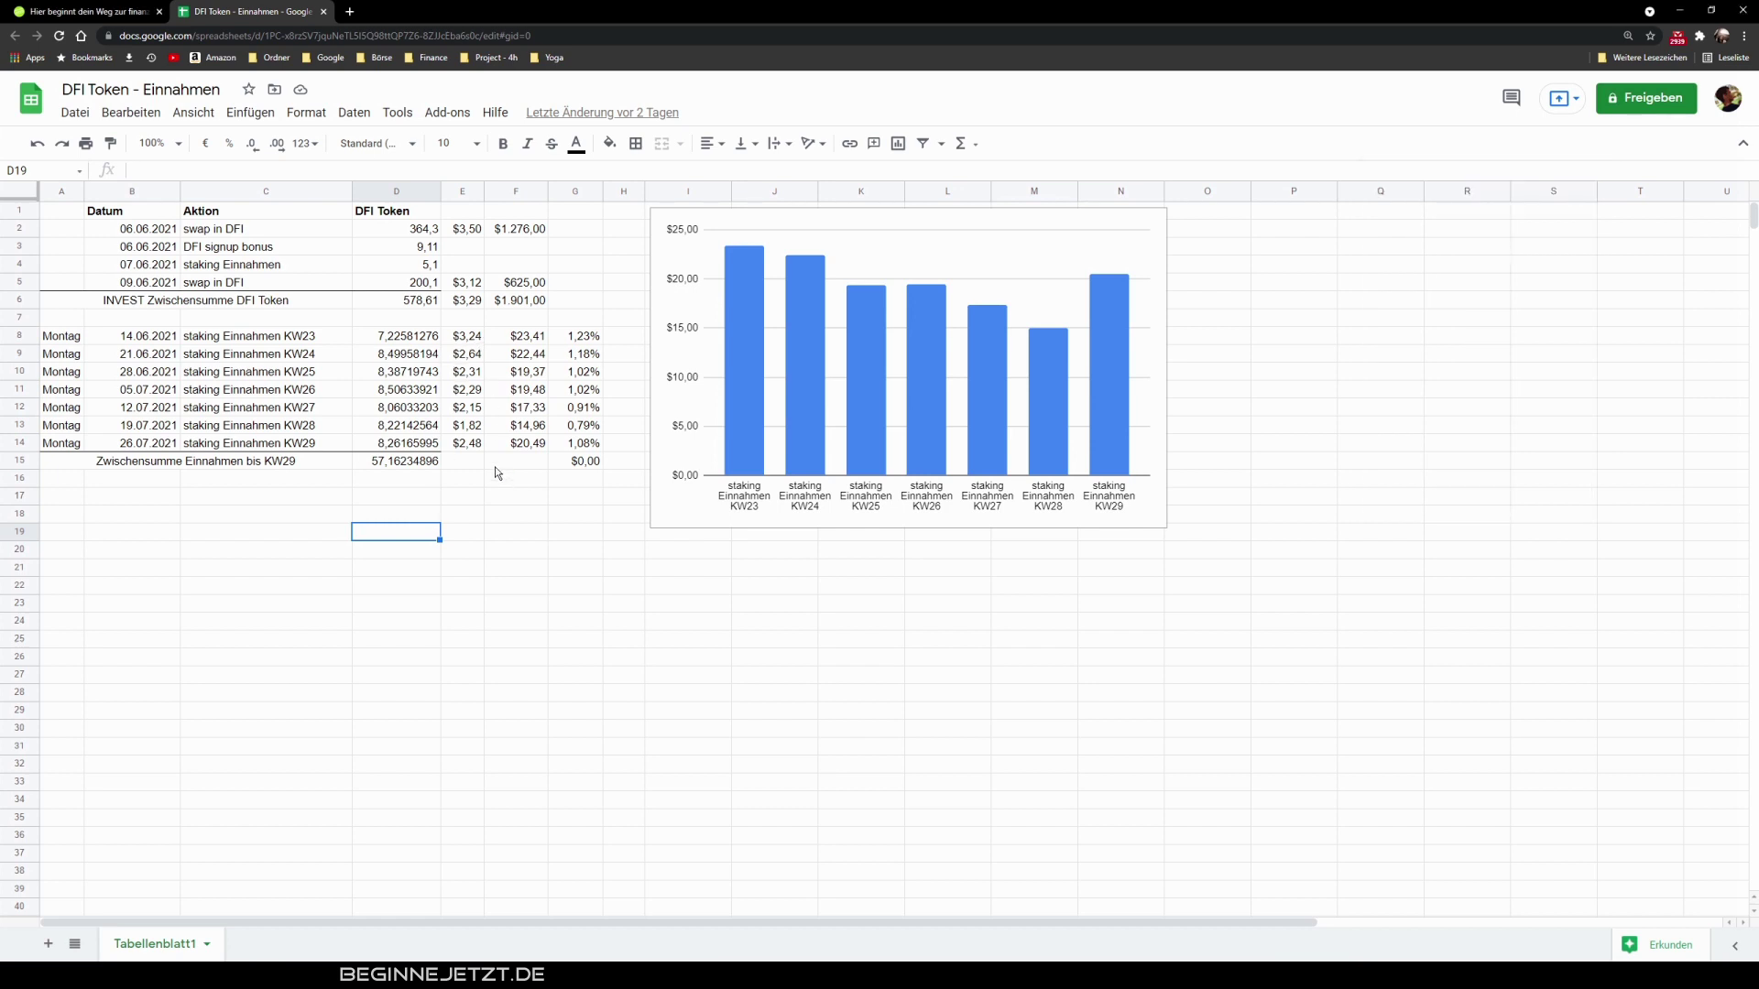
{"action": "left_click", "coordinate": [504, 480]}
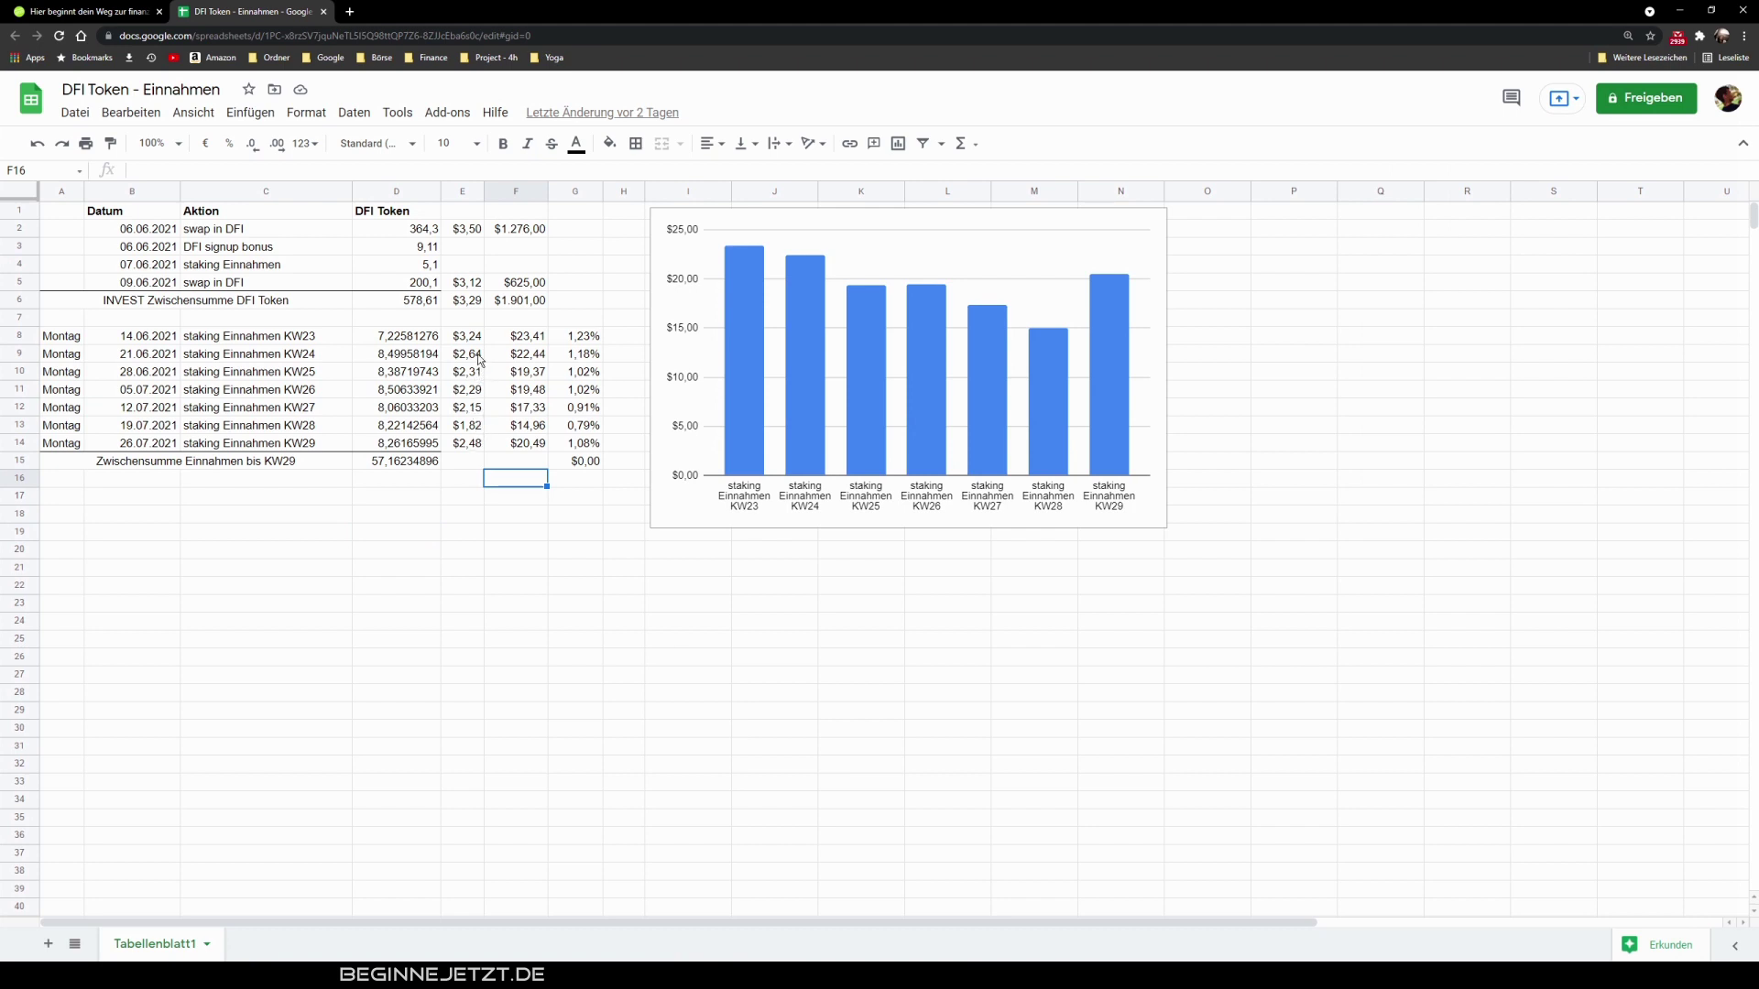
{"action": "key", "text": "alt+Tab"}
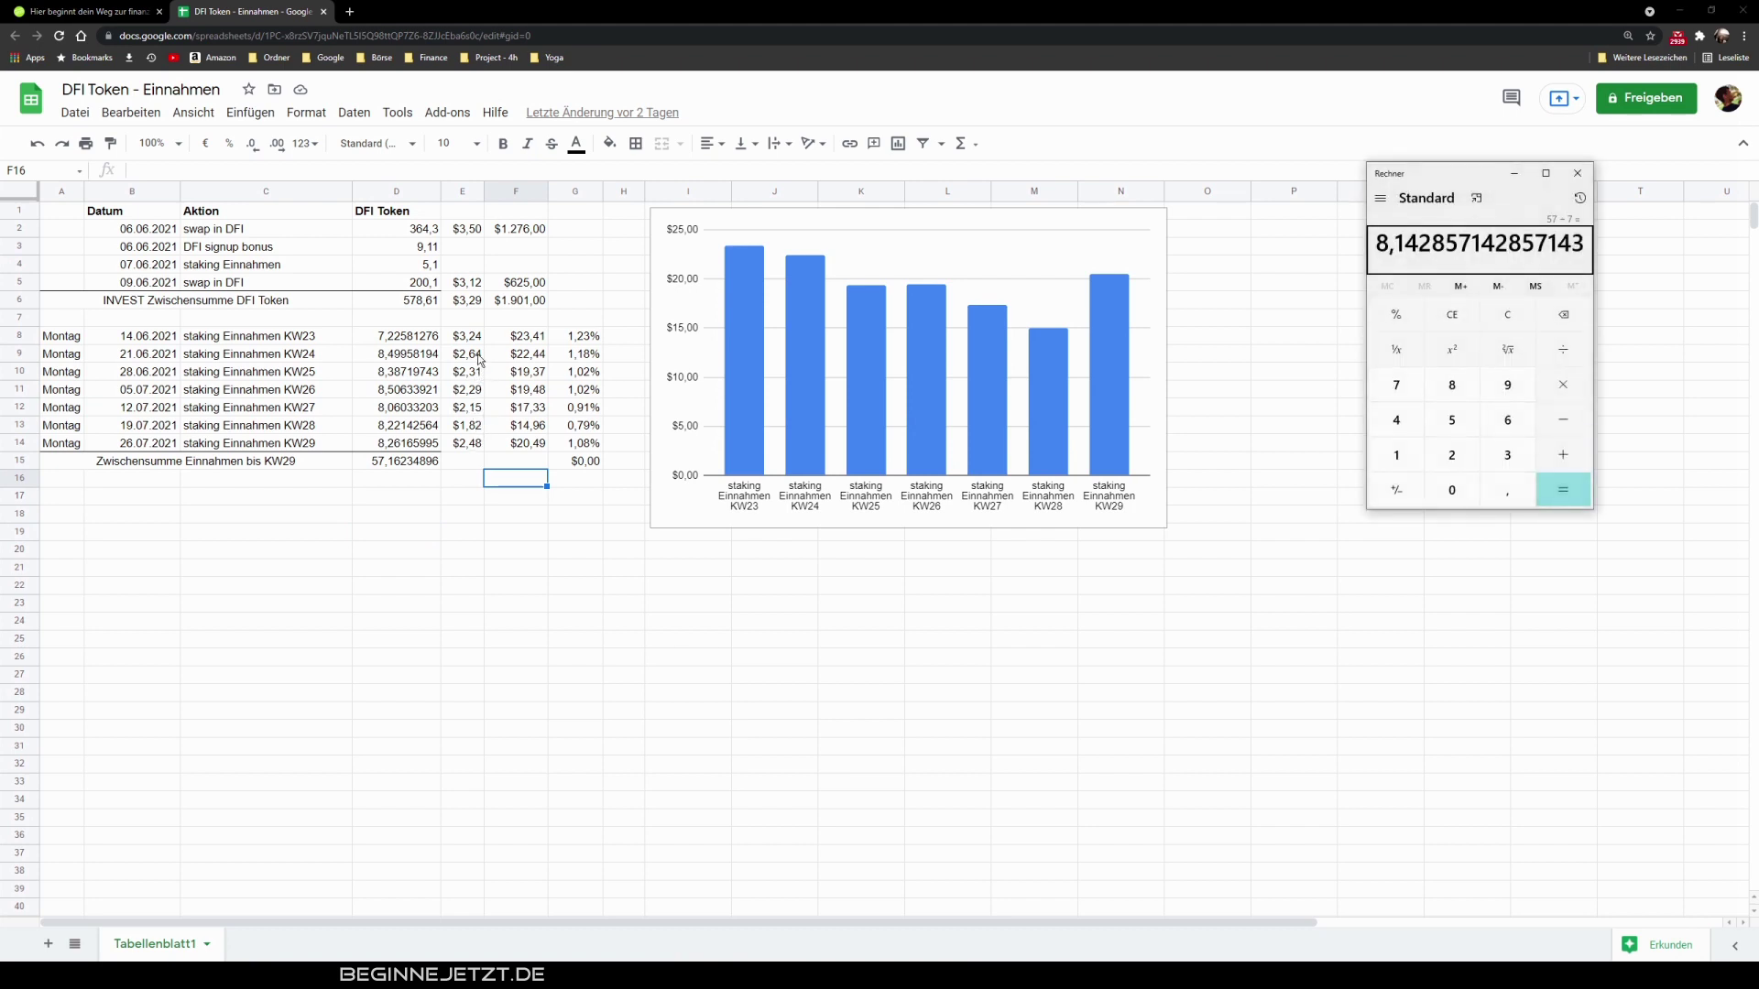
{"action": "left_click", "coordinate": [1576, 173]}
Step: Check the DFI/USDT price chart on KuCoin, then return to the spreadsheet and review the weekly token prices in E8:E14
{"action": "key", "text": "alt+Tab"}
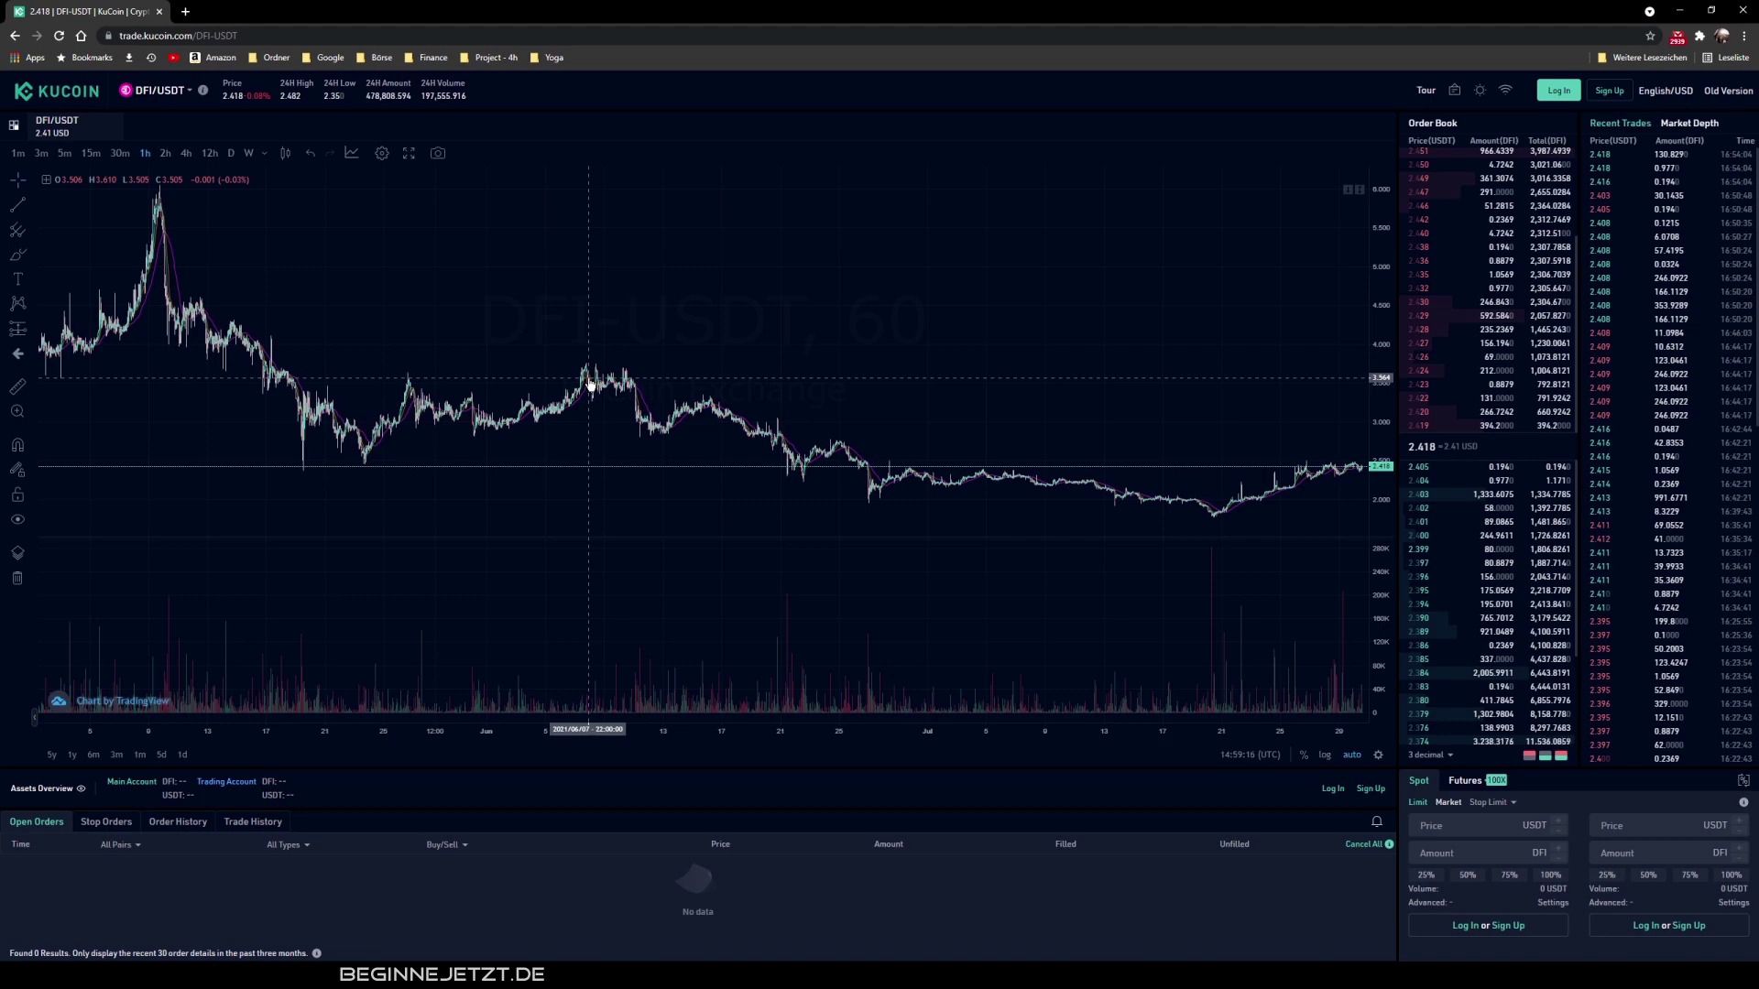
{"action": "key", "text": "alt+Tab"}
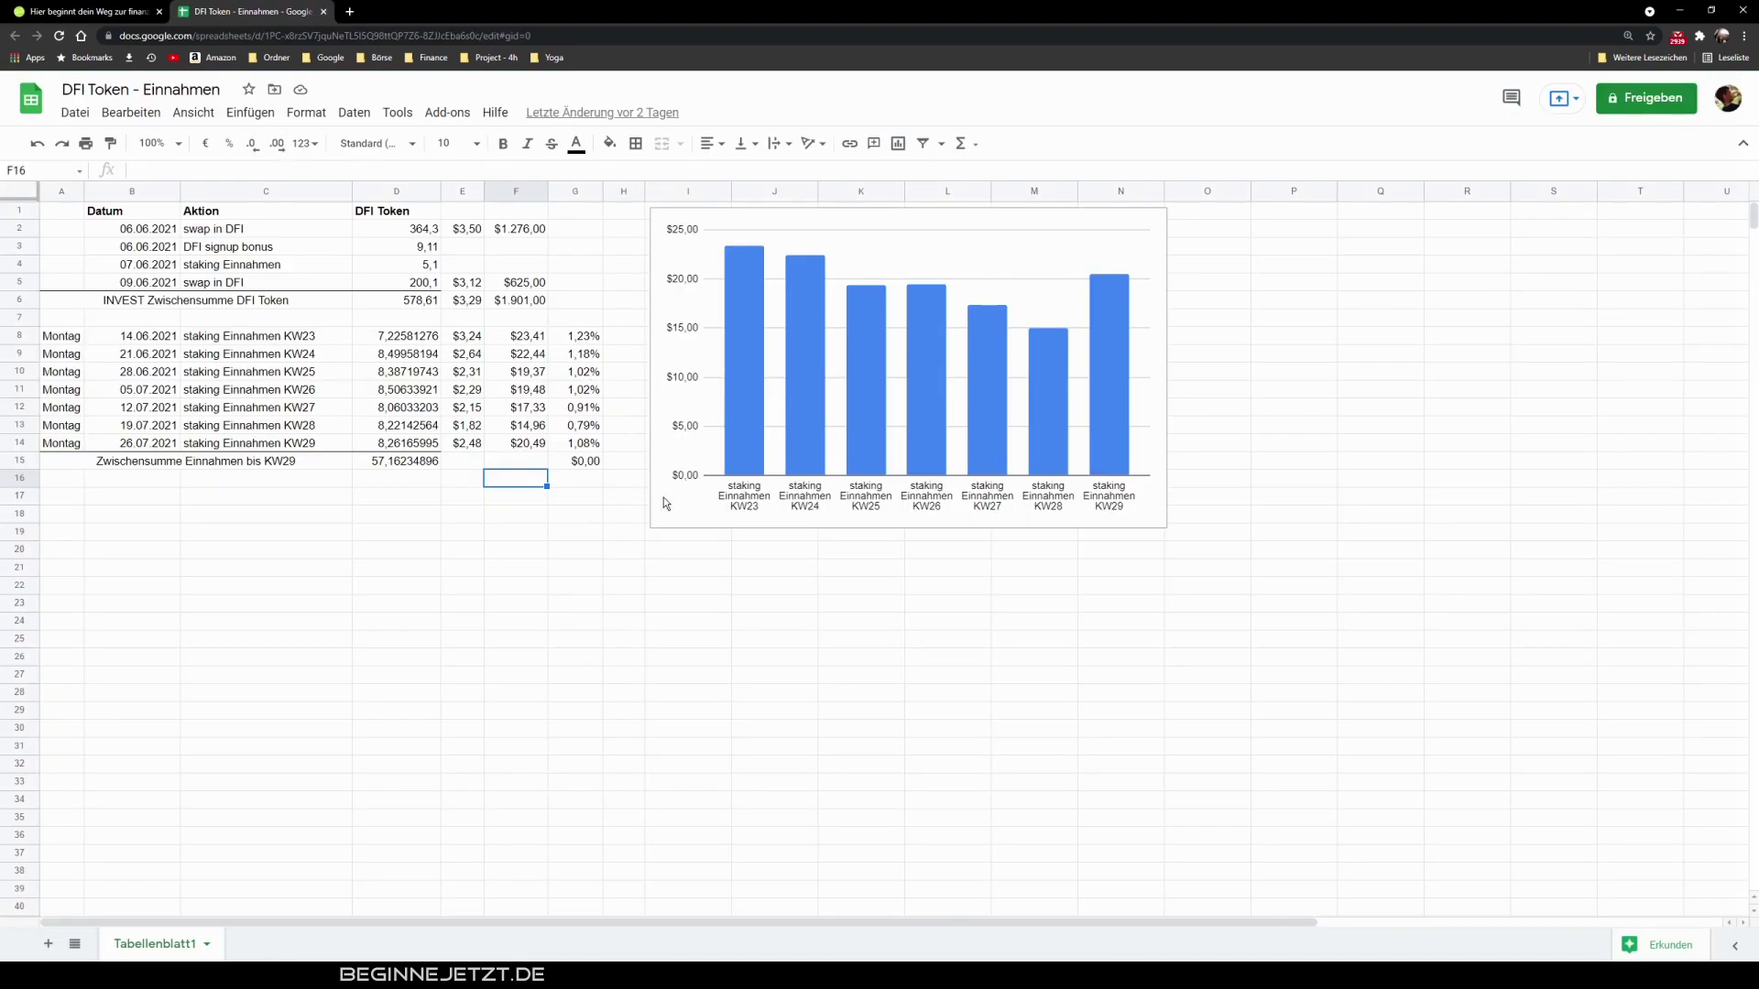
{"action": "left_click_drag", "start_coordinate": [473, 340], "coordinate": [468, 448]}
{"action": "left_click", "coordinate": [518, 520]}
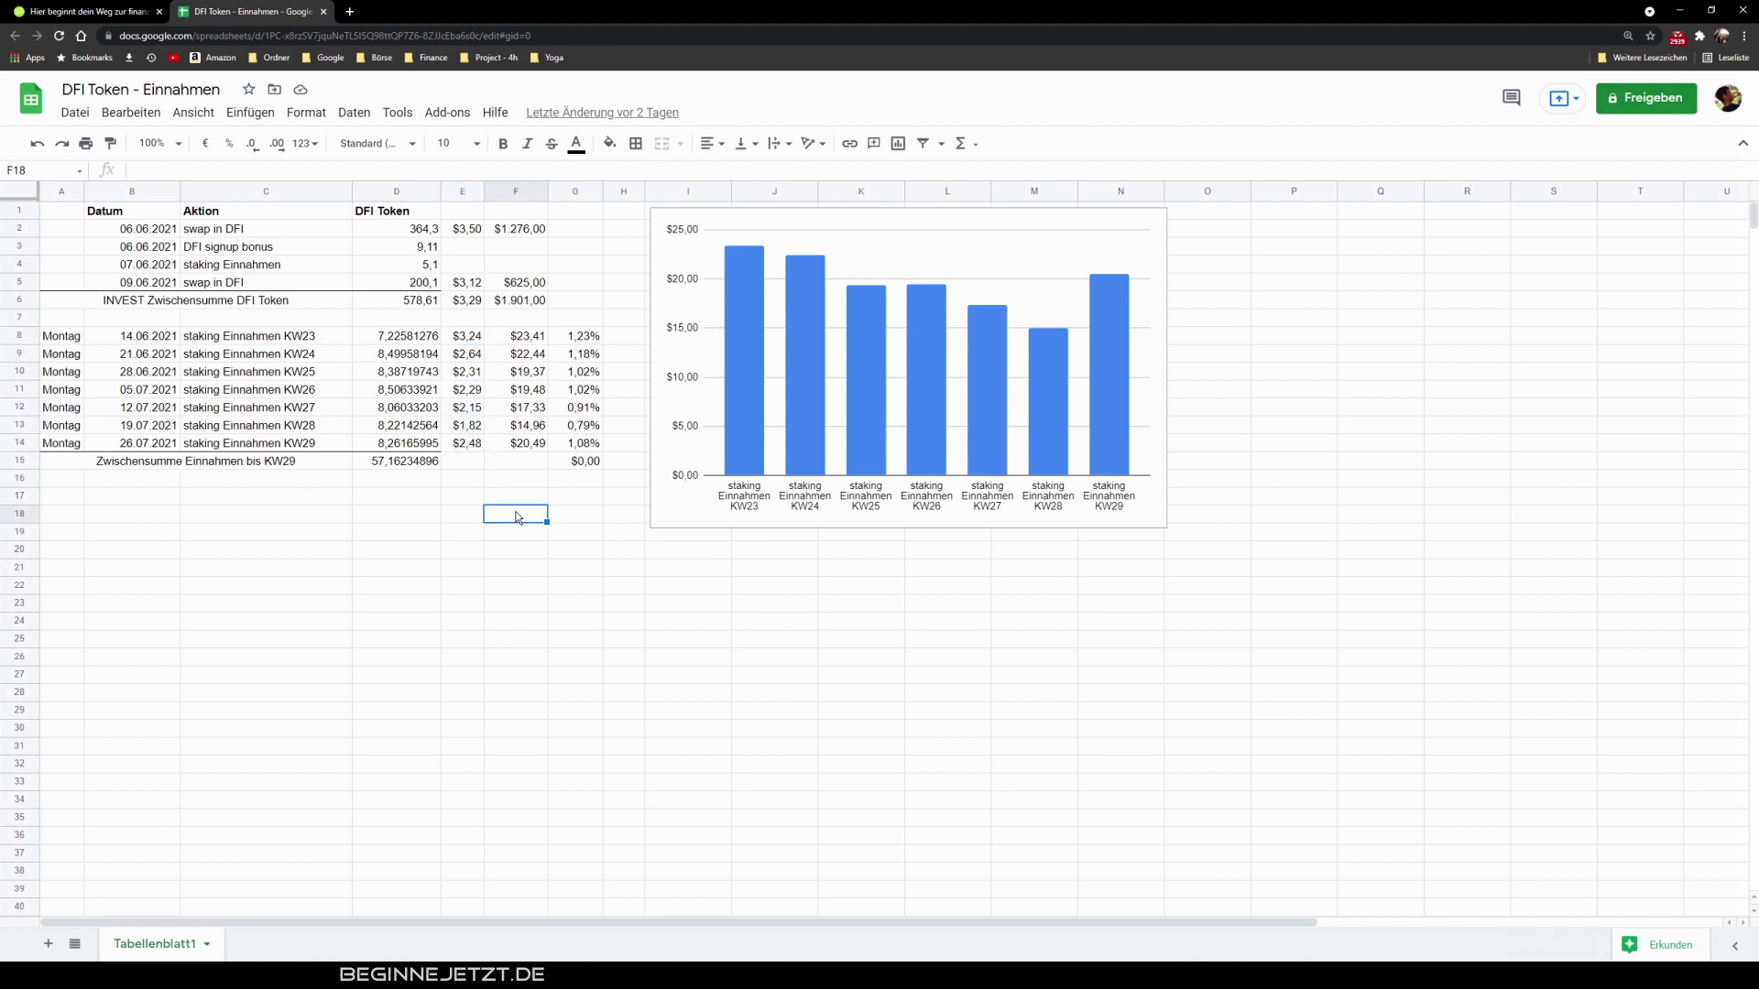
{"action": "left_click", "coordinate": [289, 395]}
{"action": "left_click", "coordinate": [163, 396]}
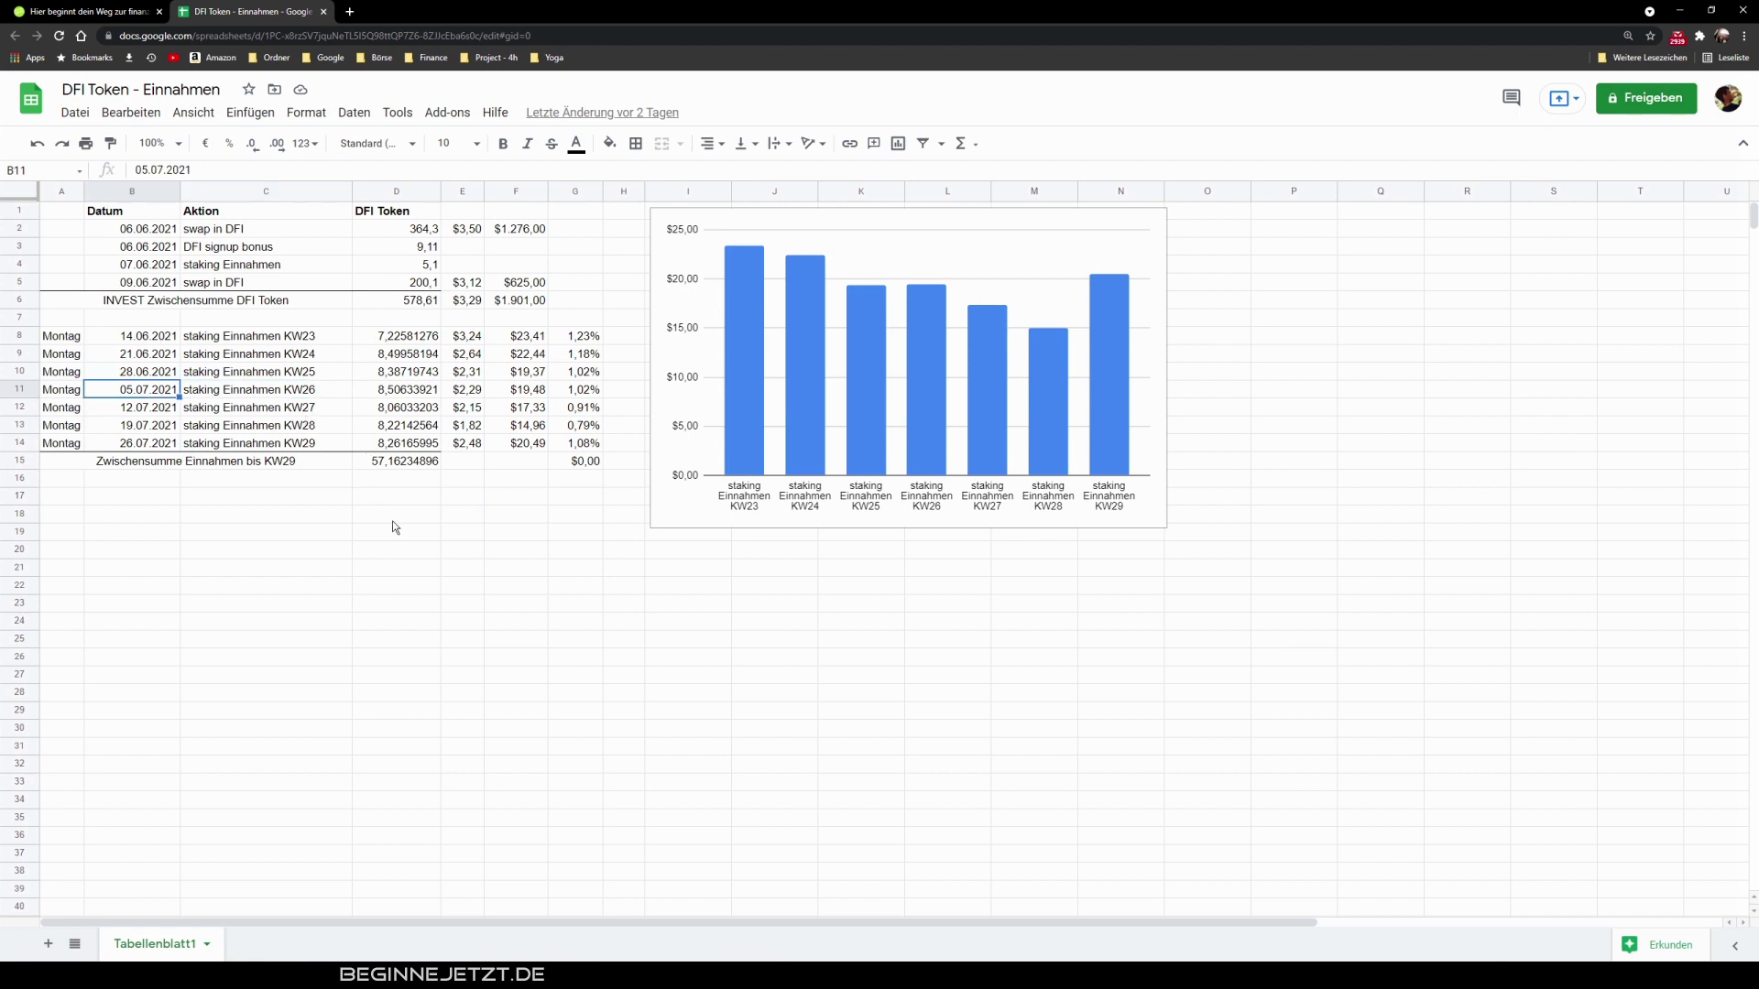
{"action": "left_click", "coordinate": [519, 519]}
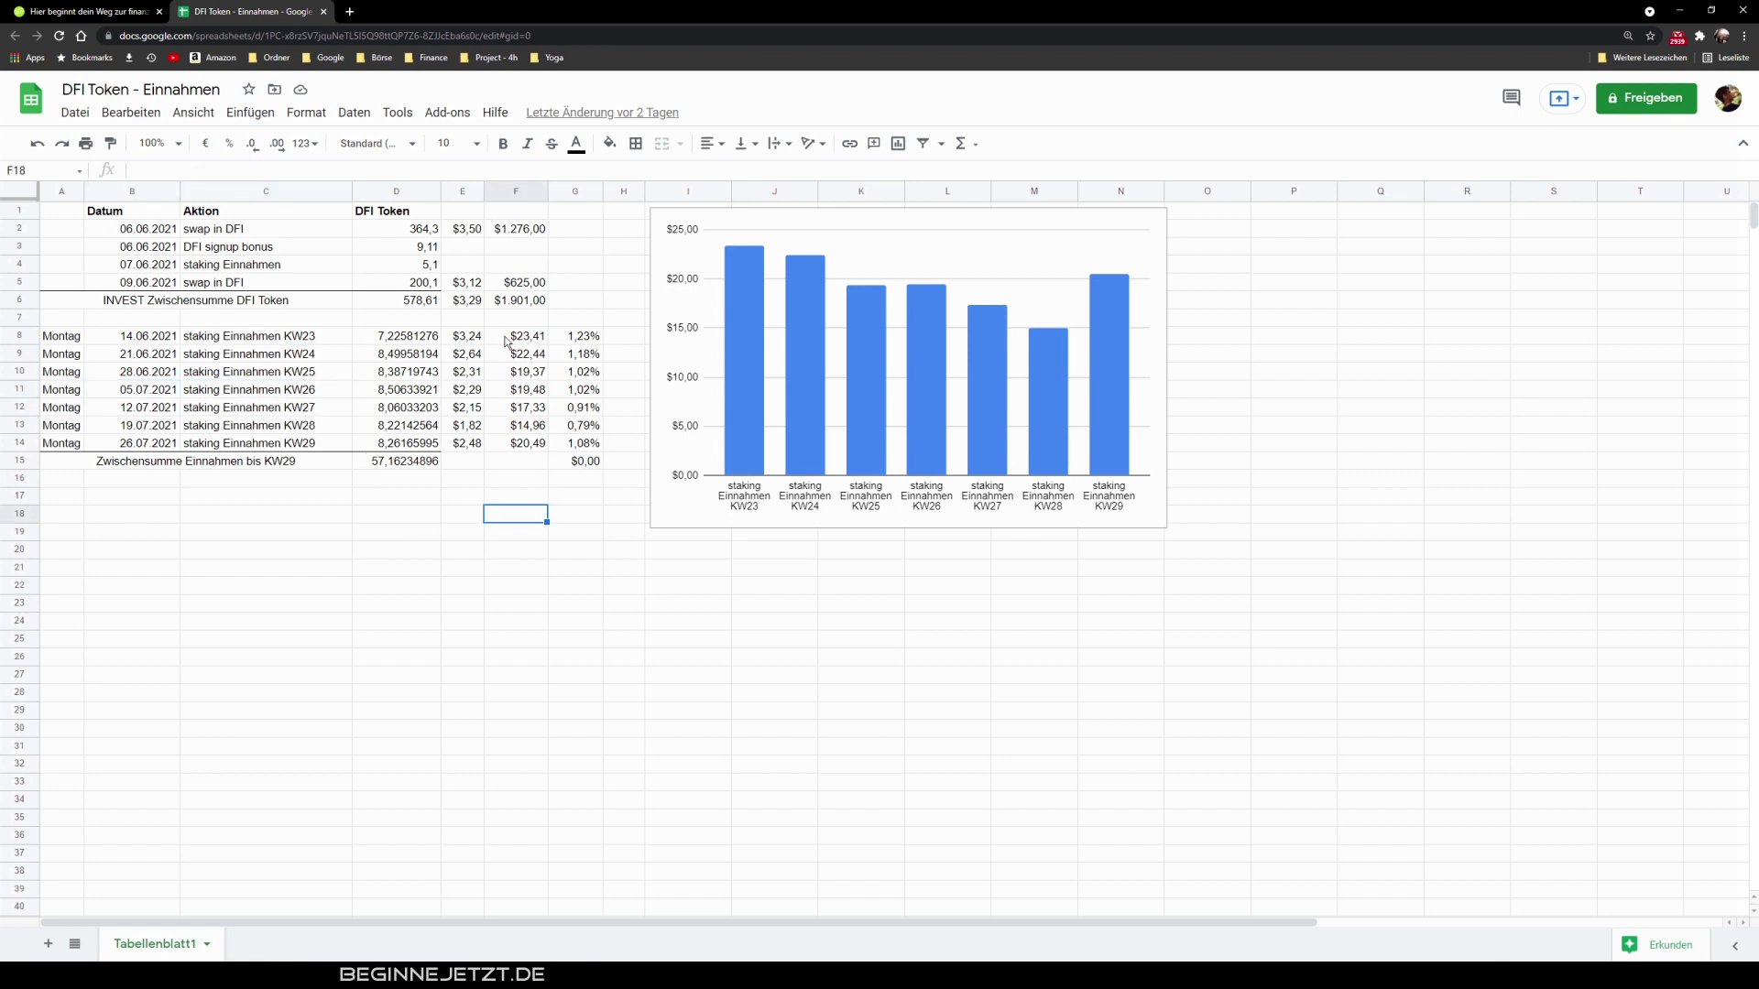
Step: Inspect how the KW23 dollar income in F8 and percentage return in G8 are calculated, including the total investment in F6
{"action": "left_click", "coordinate": [410, 339]}
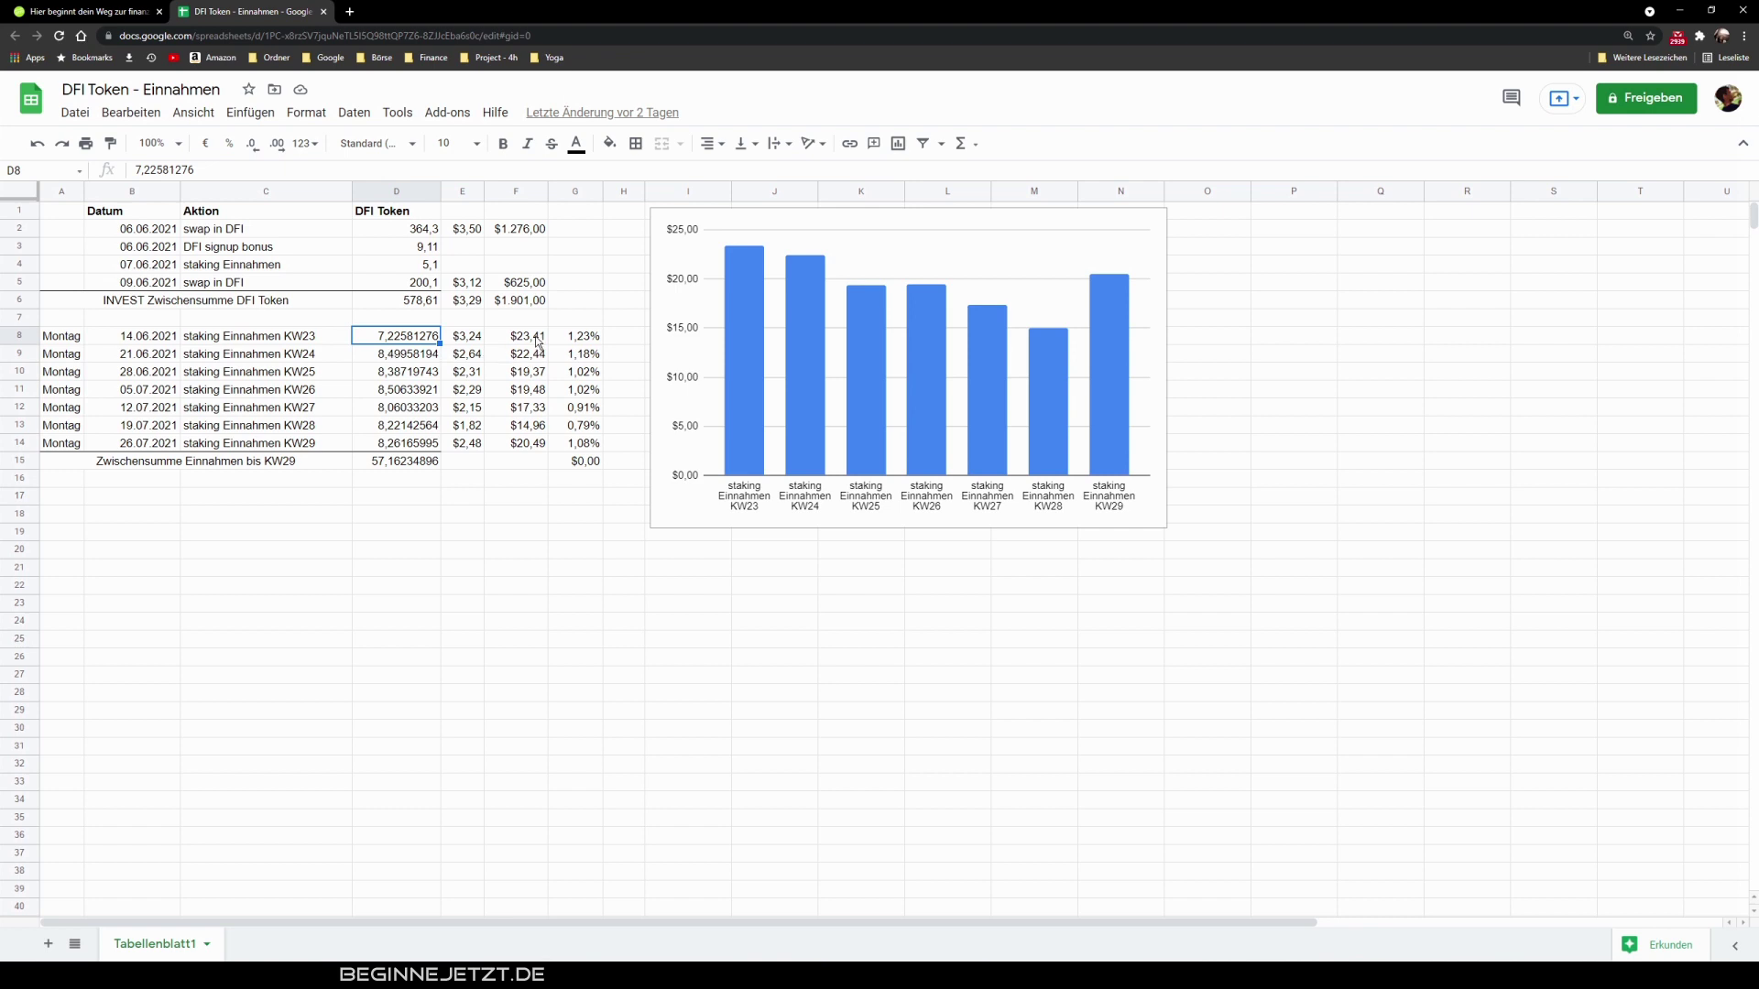
{"action": "left_click", "coordinate": [536, 337]}
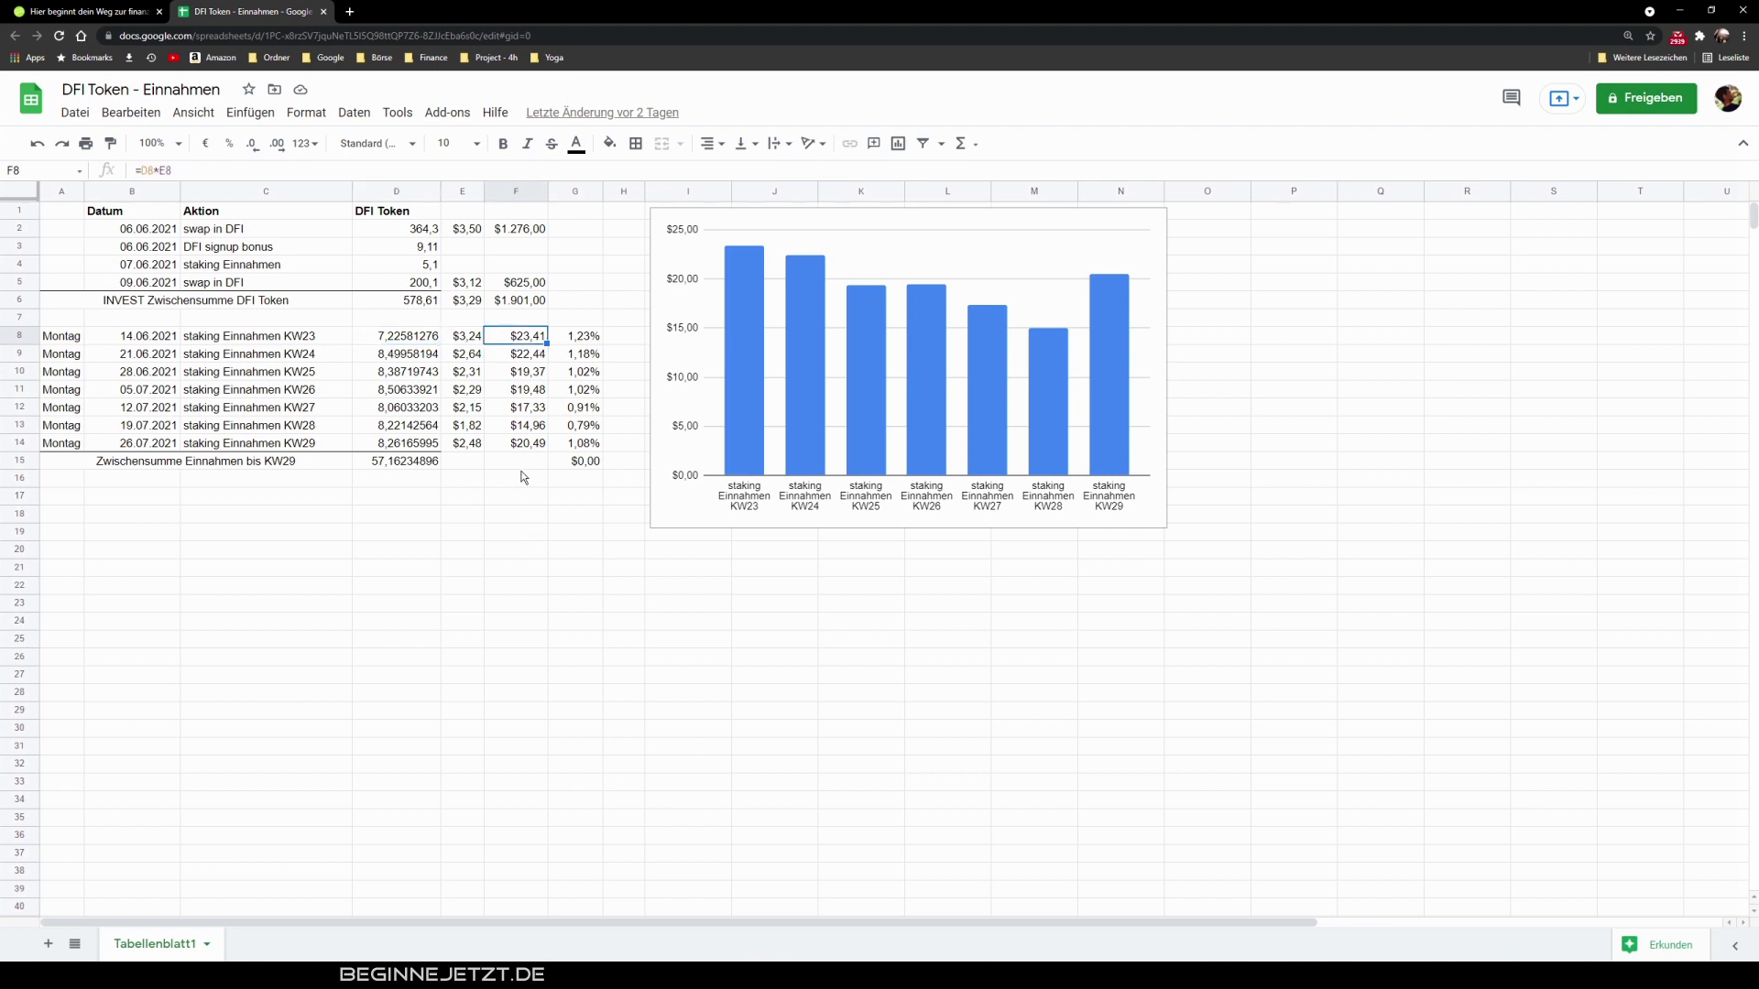
{"action": "left_click", "coordinate": [587, 339]}
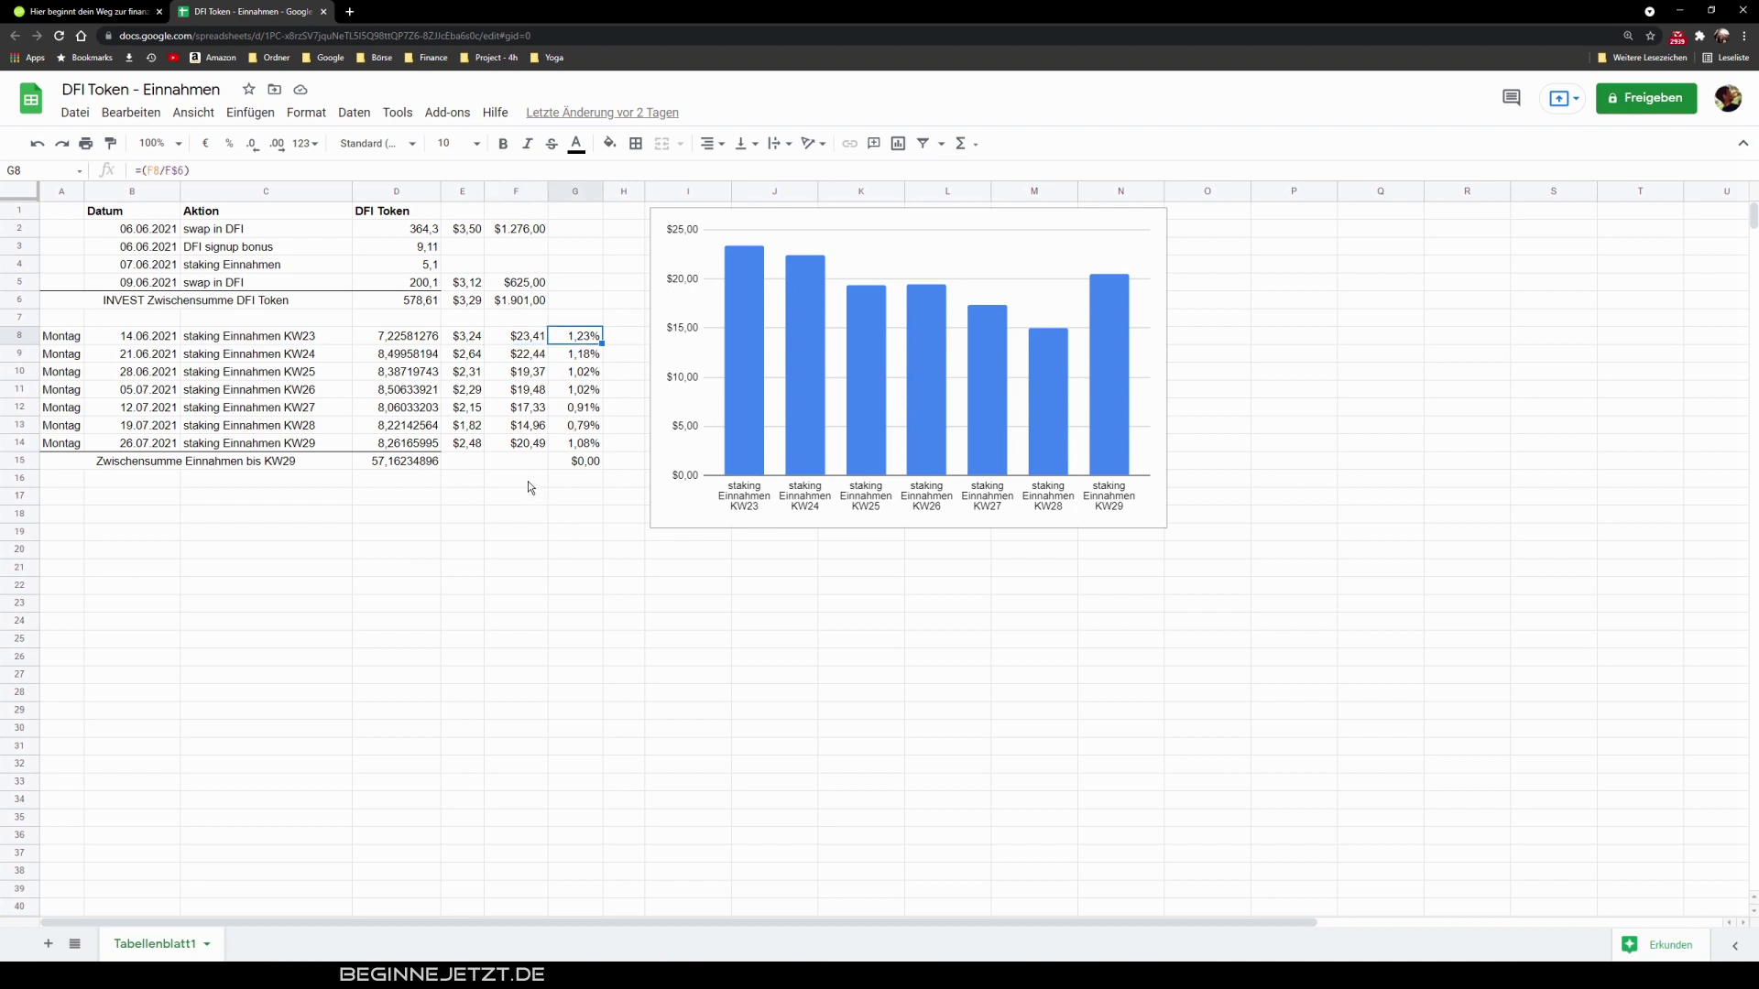
{"action": "left_click", "coordinate": [517, 302]}
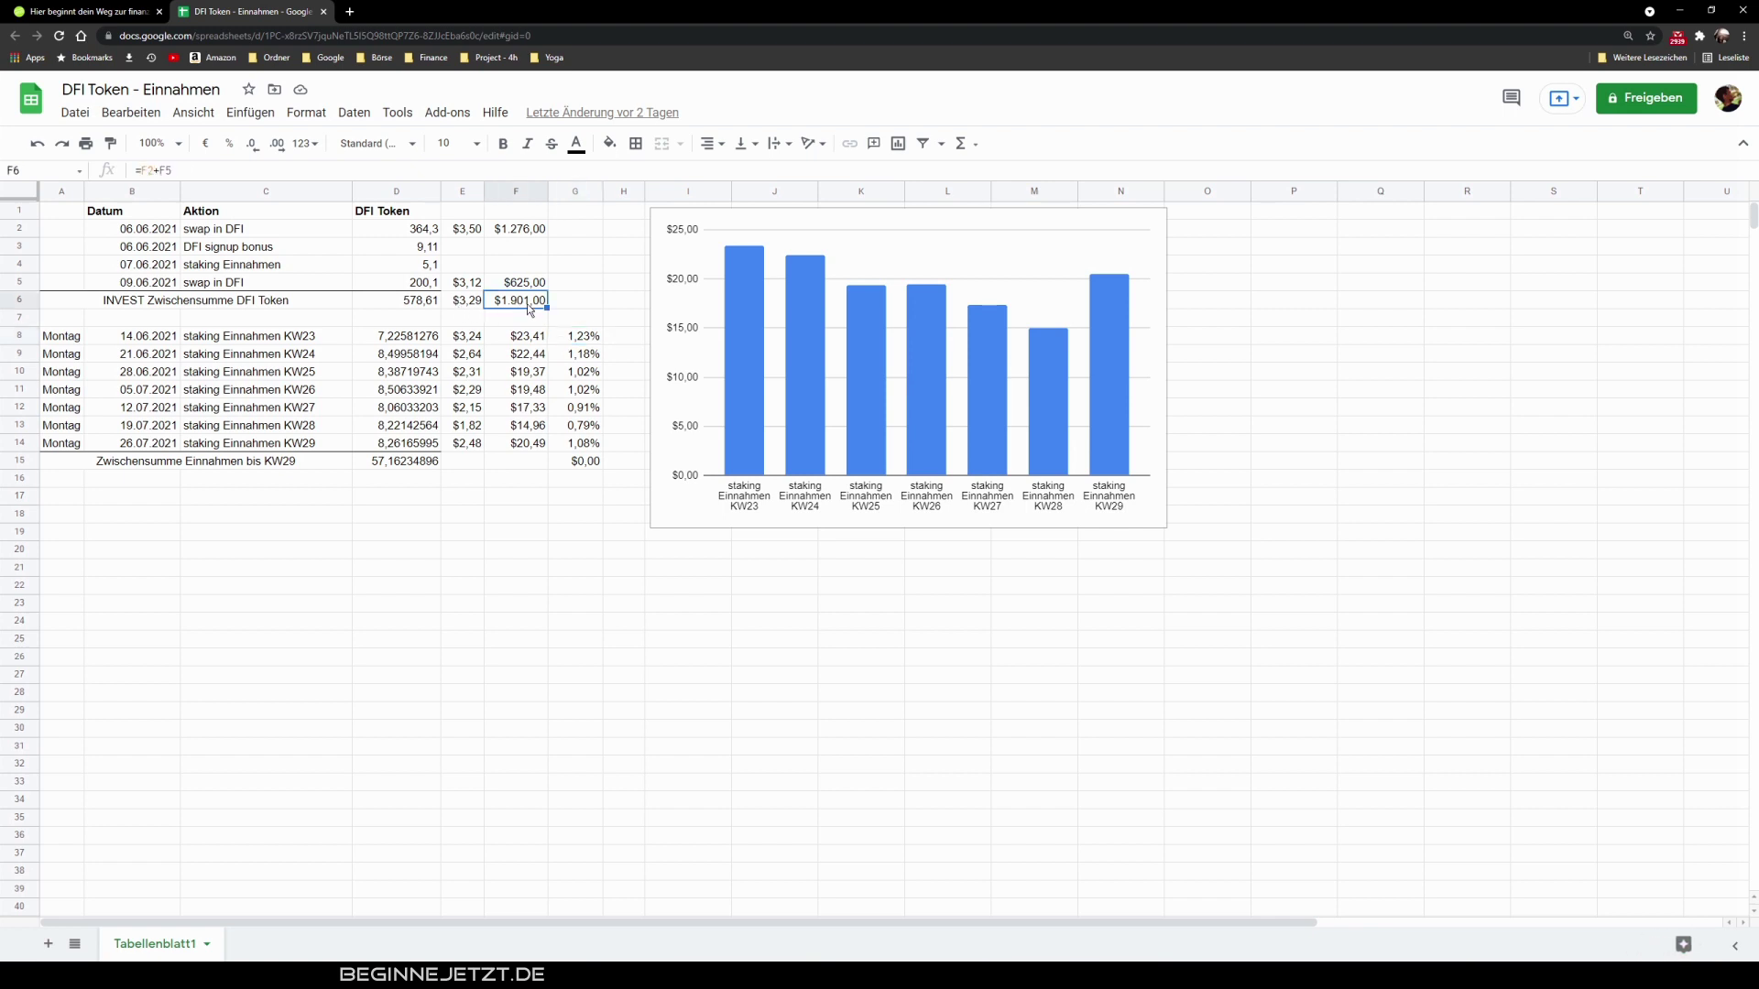
{"action": "left_click", "coordinate": [510, 499]}
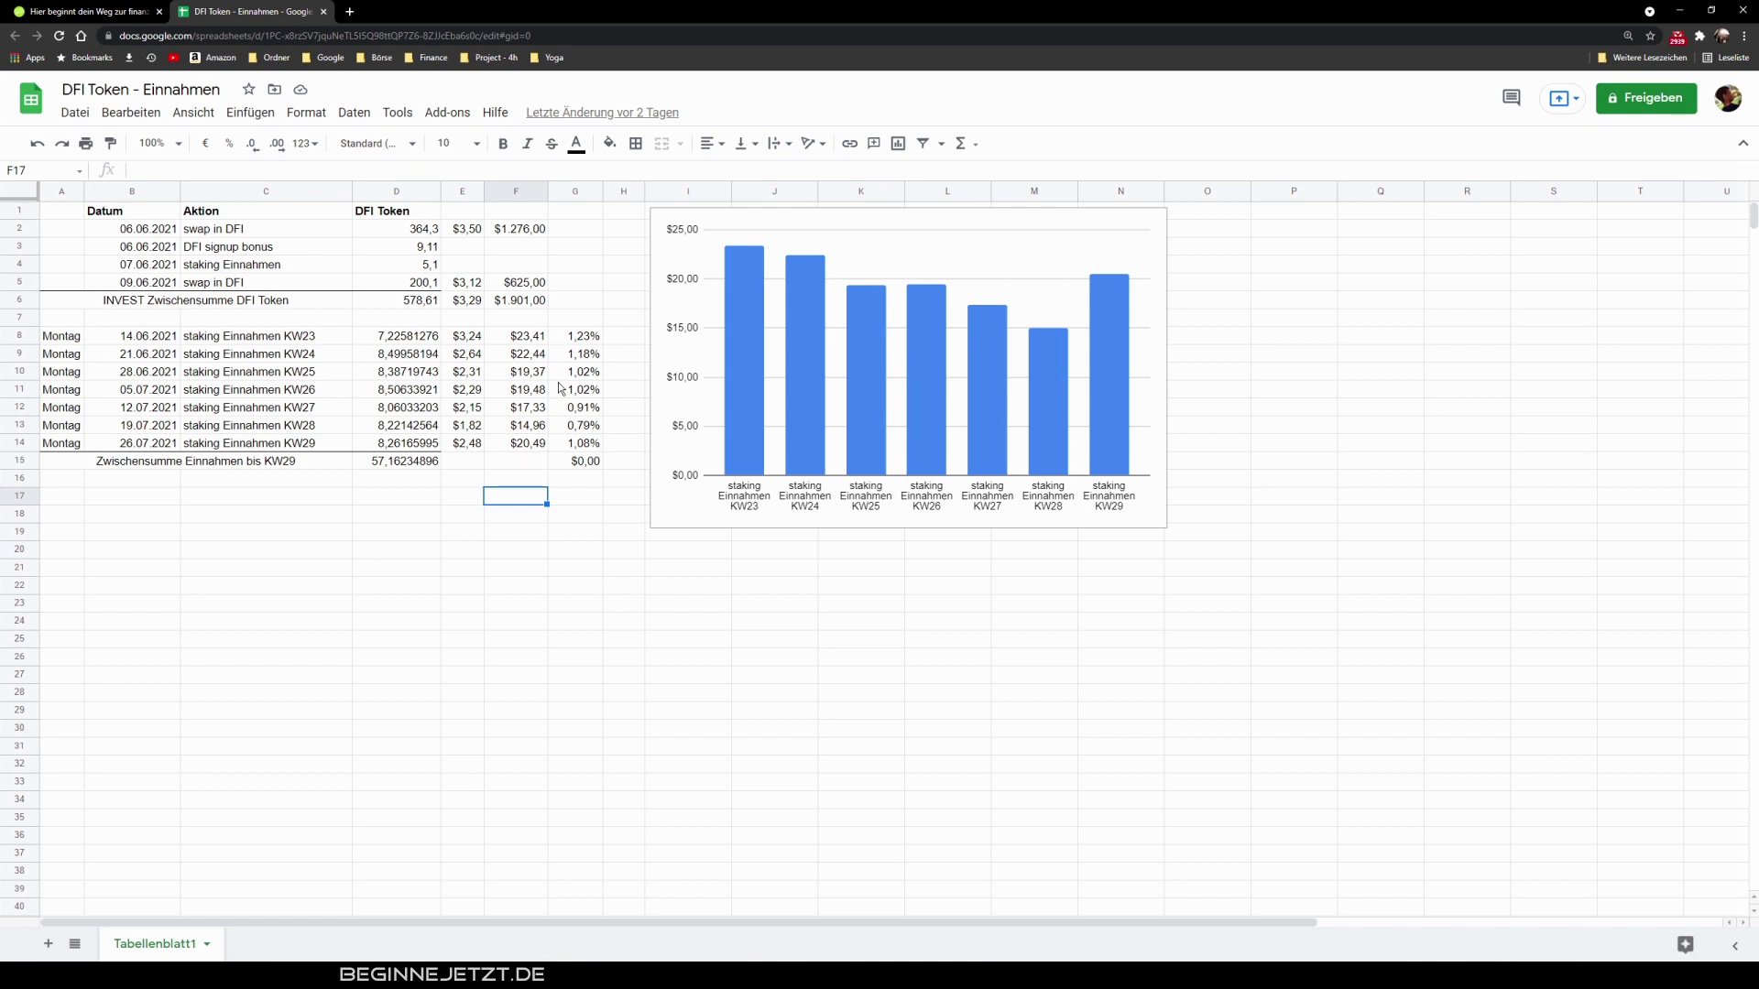
{"action": "left_click", "coordinate": [584, 340]}
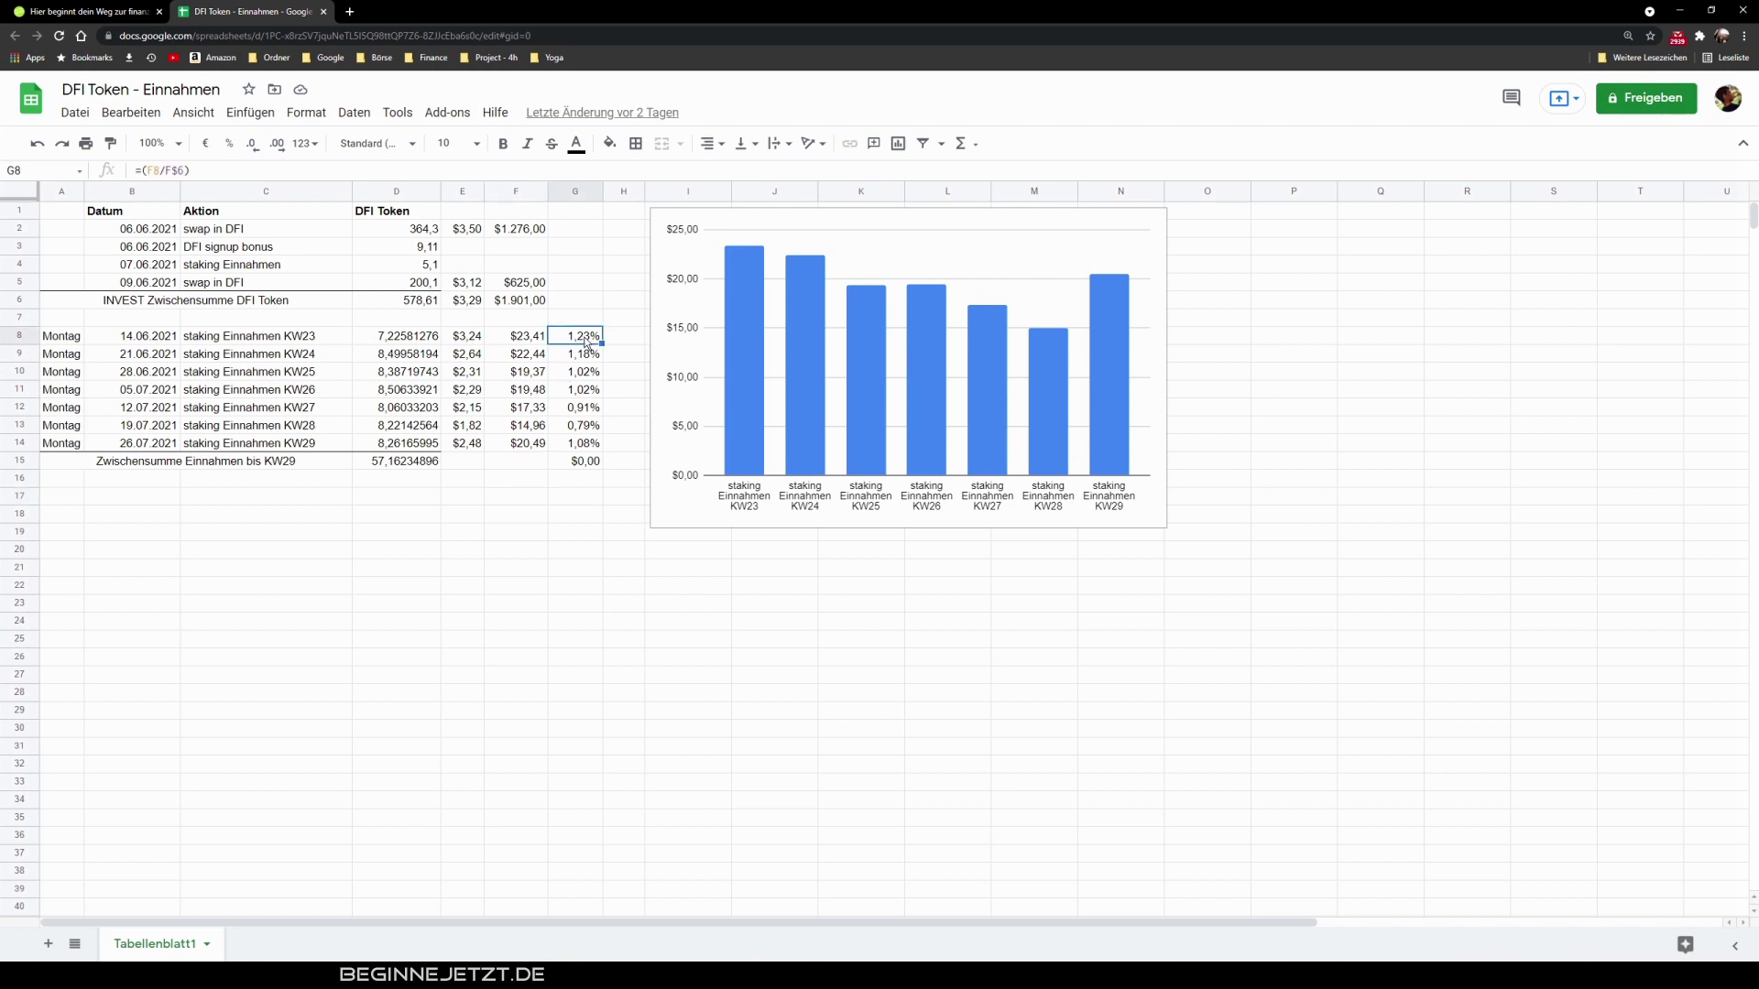
Step: Compare the token prices of KW23, KW27 and KW28 with the KW28 return, and select F8:F14 to review the weekly dollar income
{"action": "left_click", "coordinate": [467, 341]}
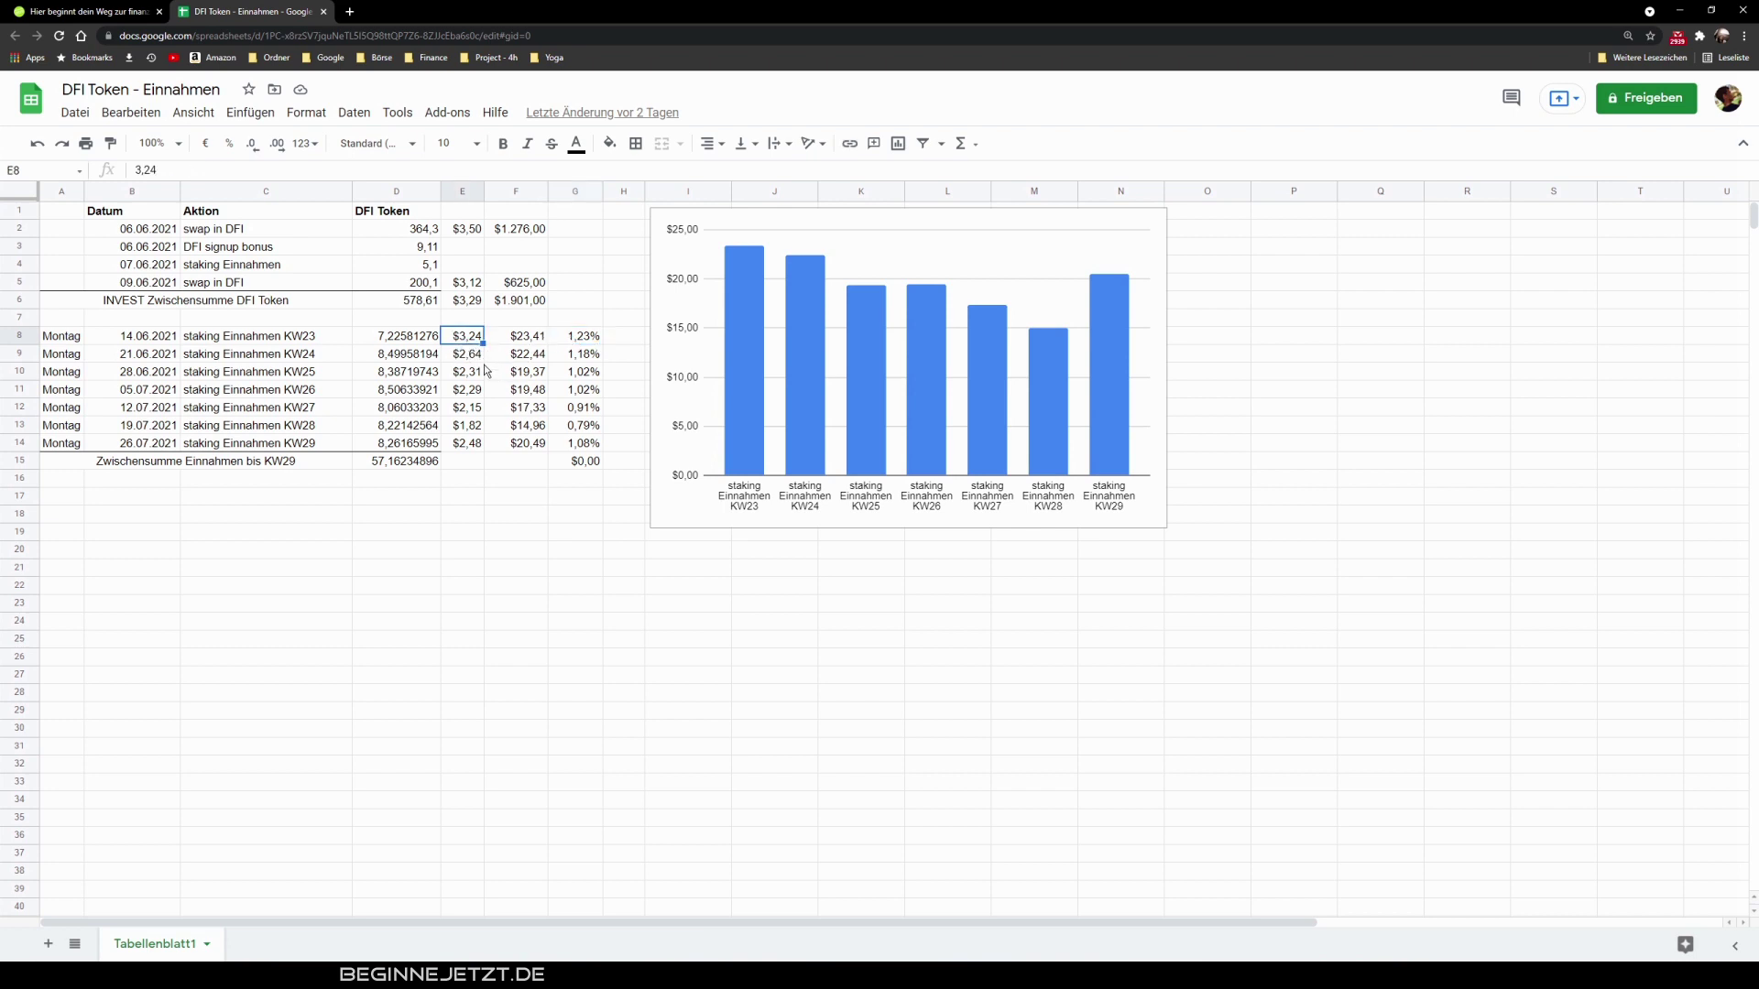
{"action": "left_click", "coordinate": [475, 412]}
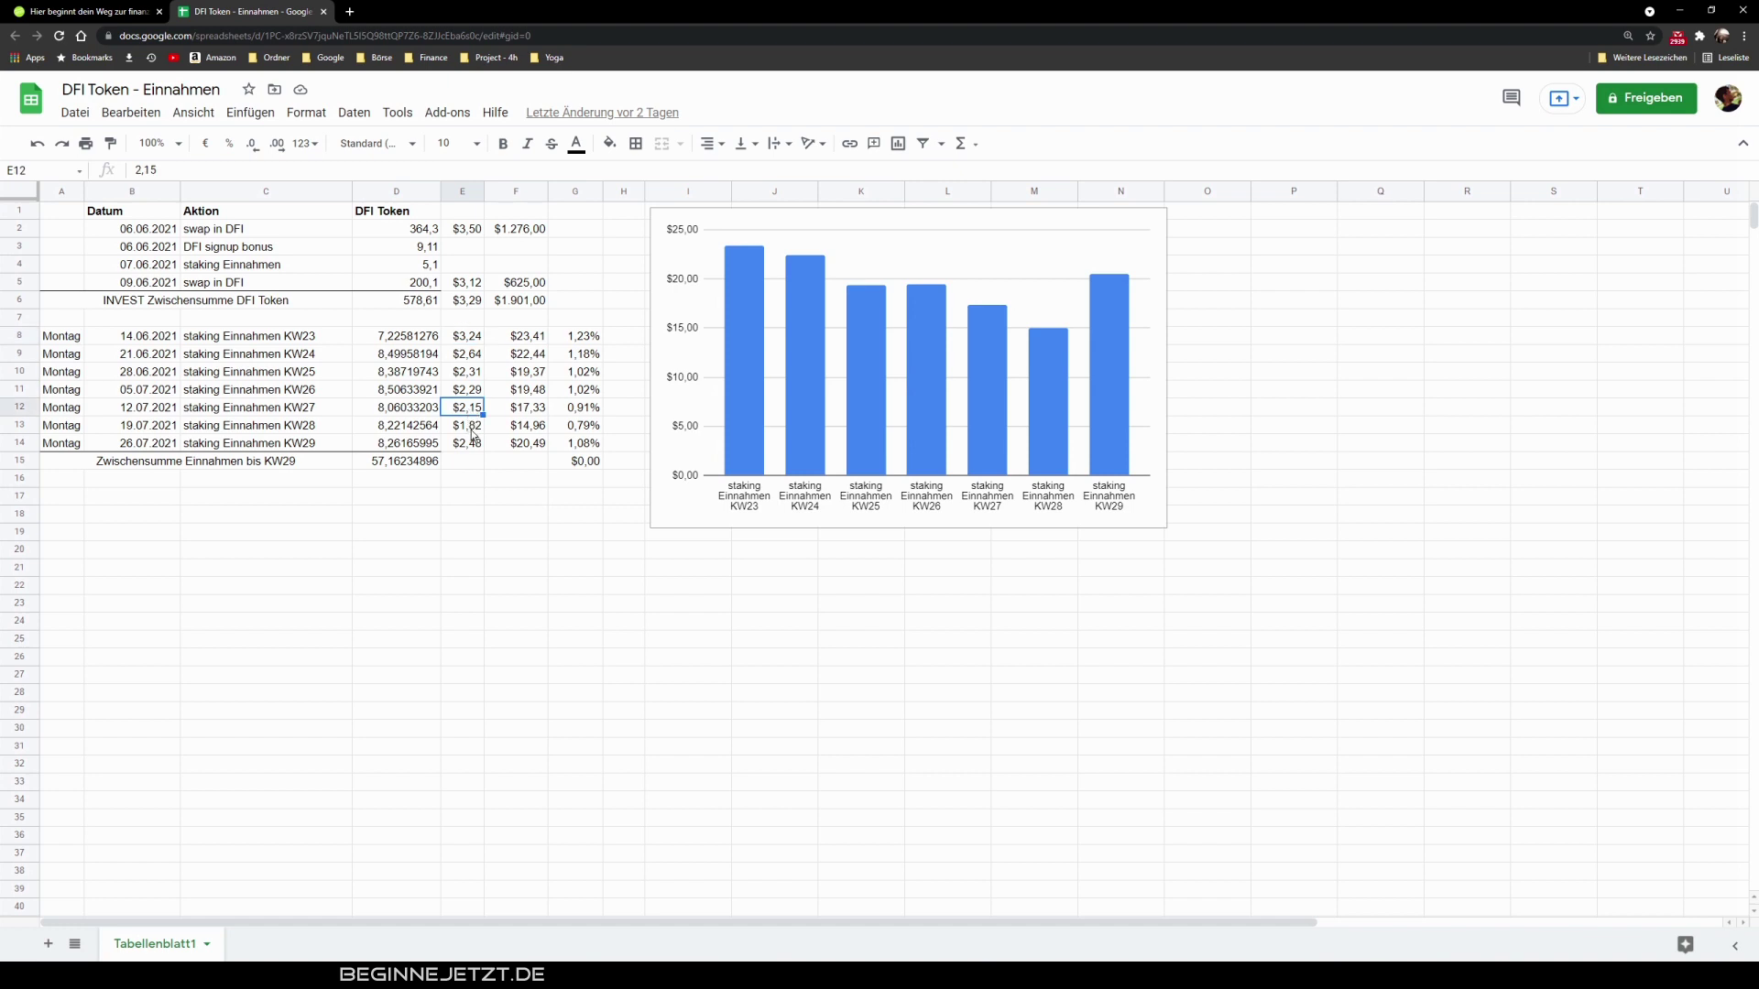
{"action": "left_click", "coordinate": [473, 431]}
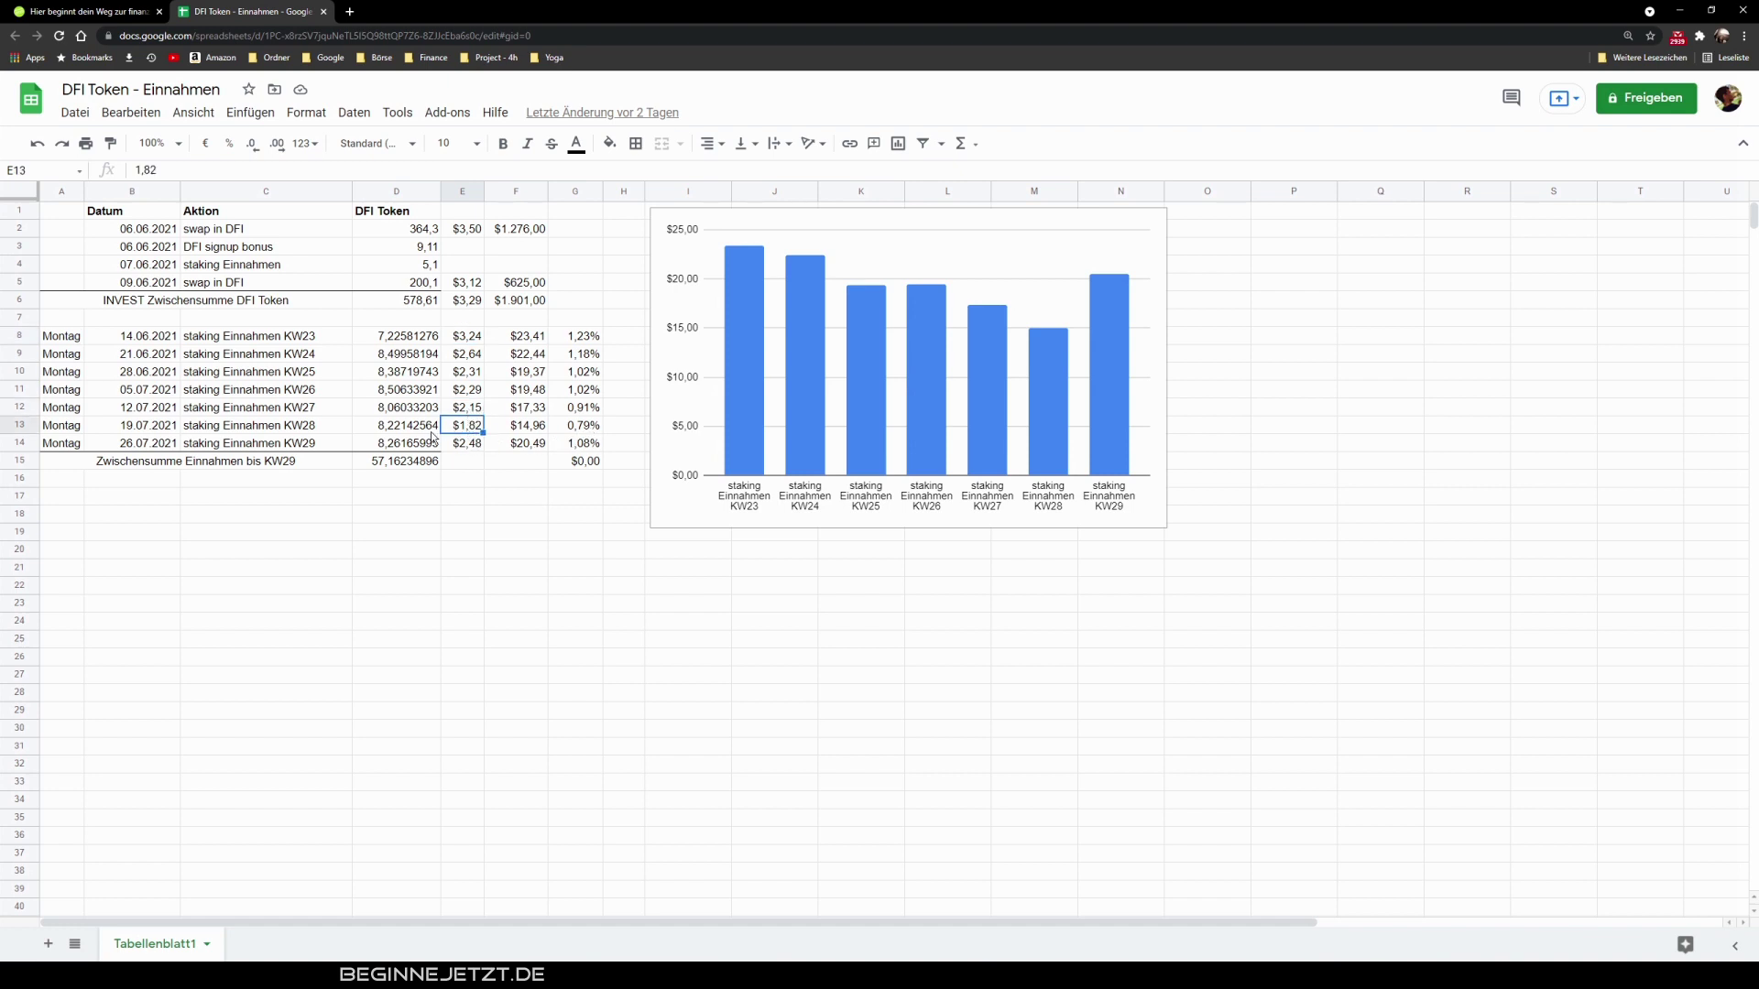
{"action": "left_click", "coordinate": [589, 429]}
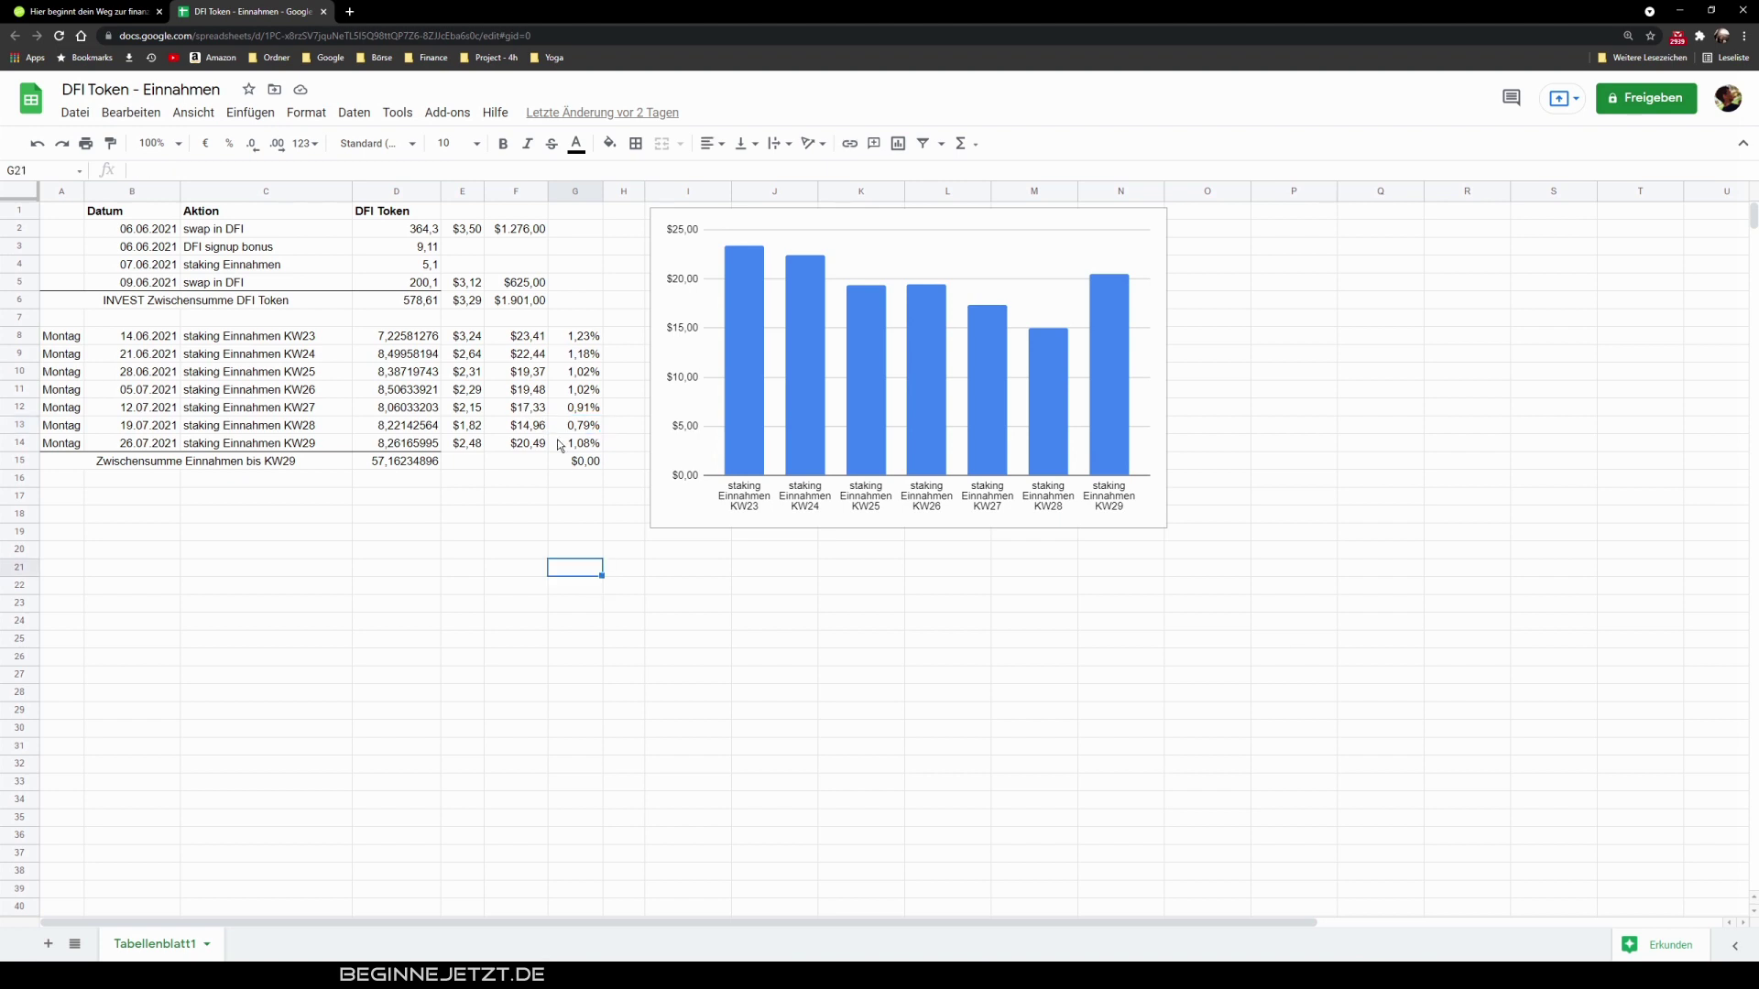
{"action": "left_click_drag", "start_coordinate": [527, 337], "coordinate": [530, 445]}
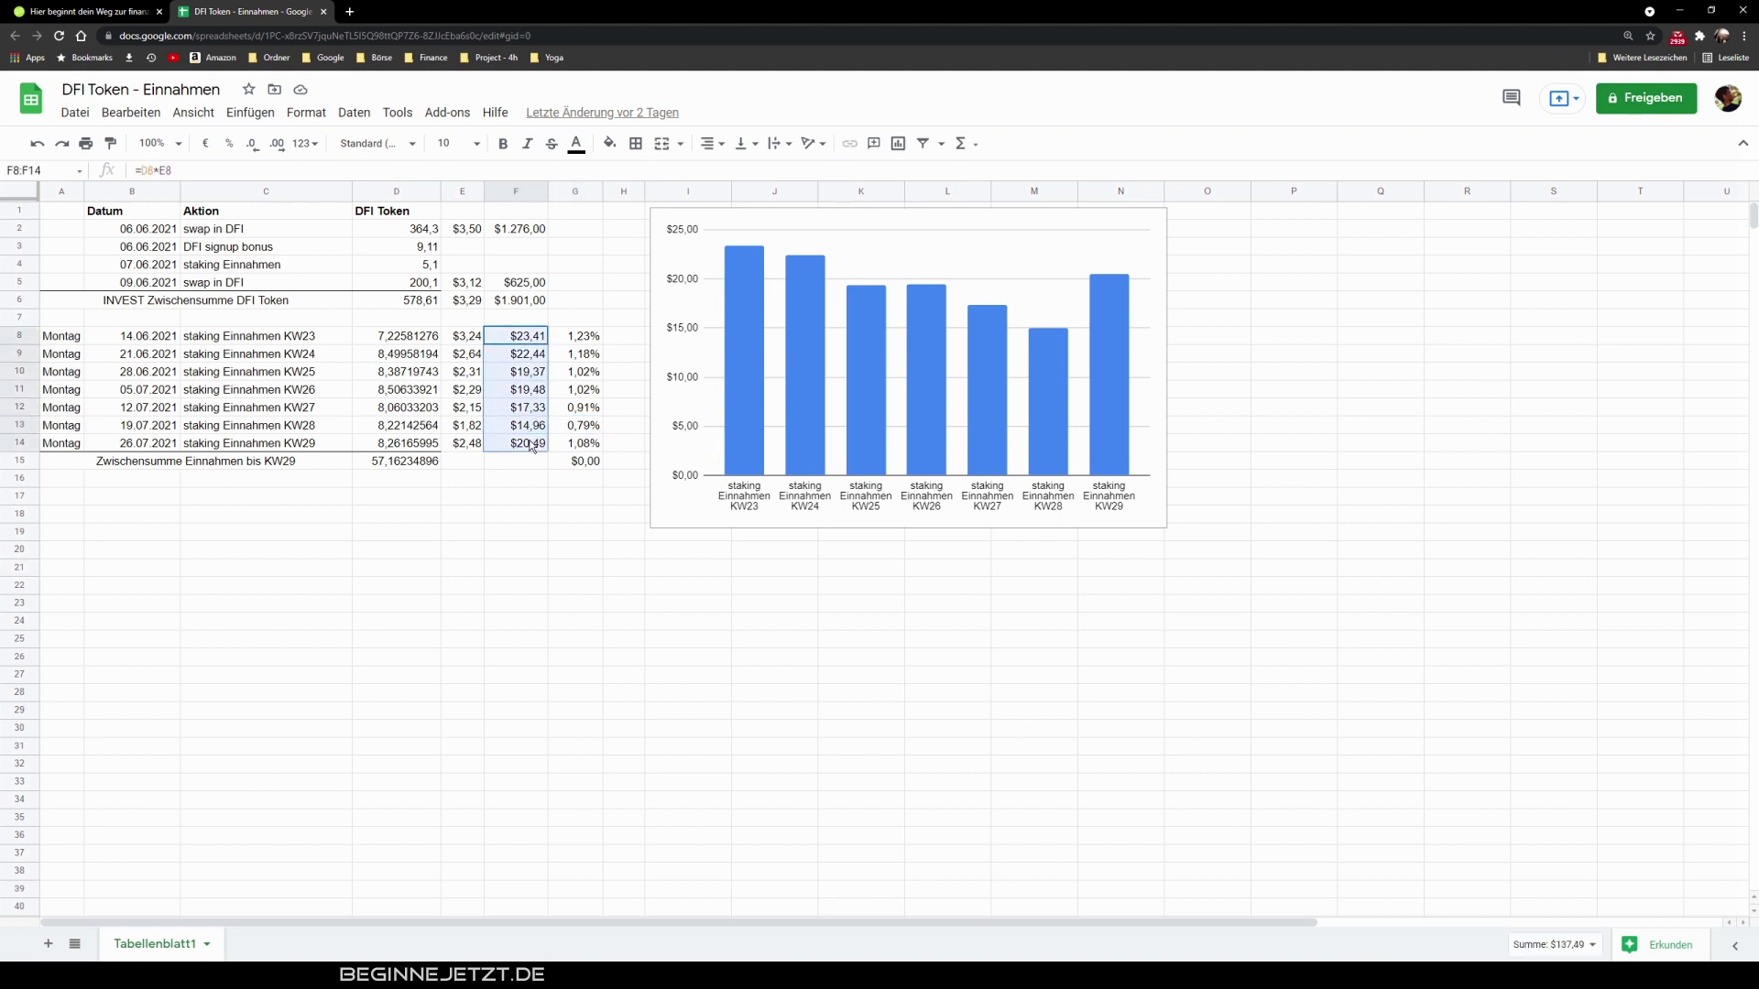